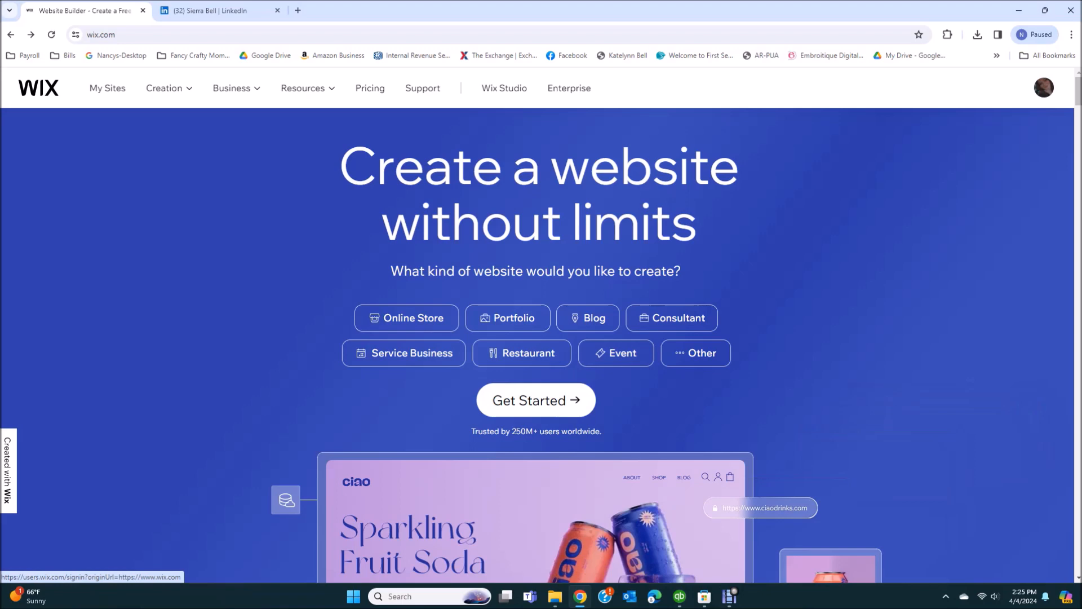
Sign in to Wix with the Google account and start creating a new site
left_click(536, 400)
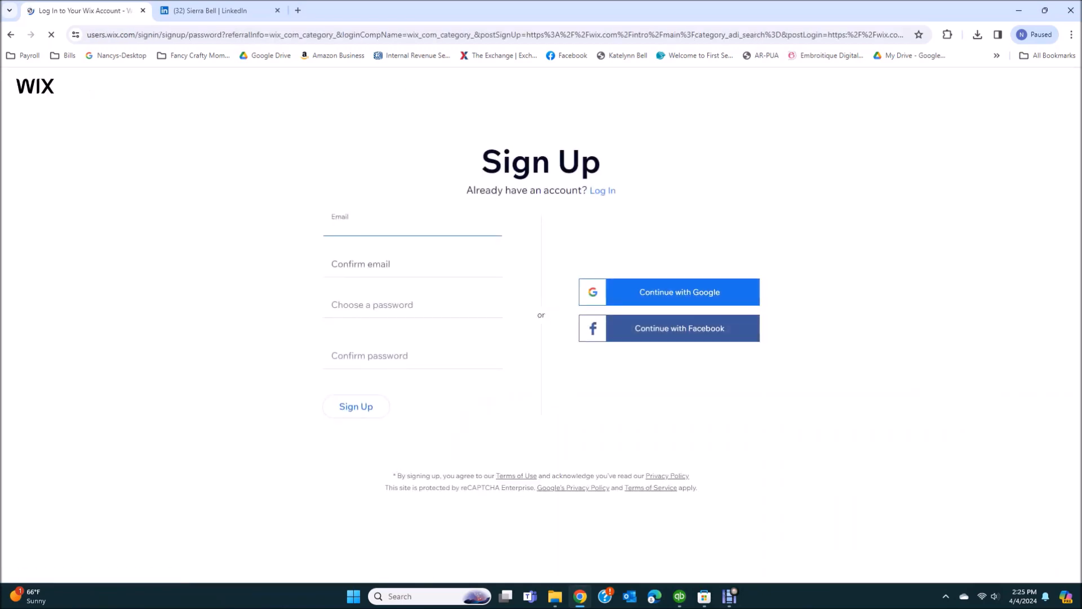
left_click(669, 292)
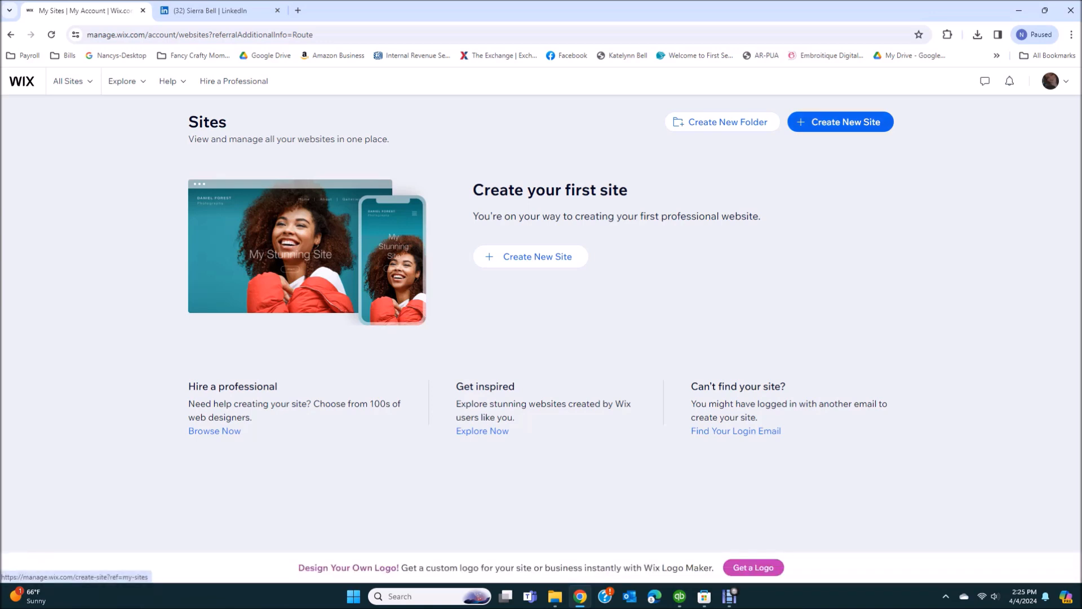
left_click(840, 122)
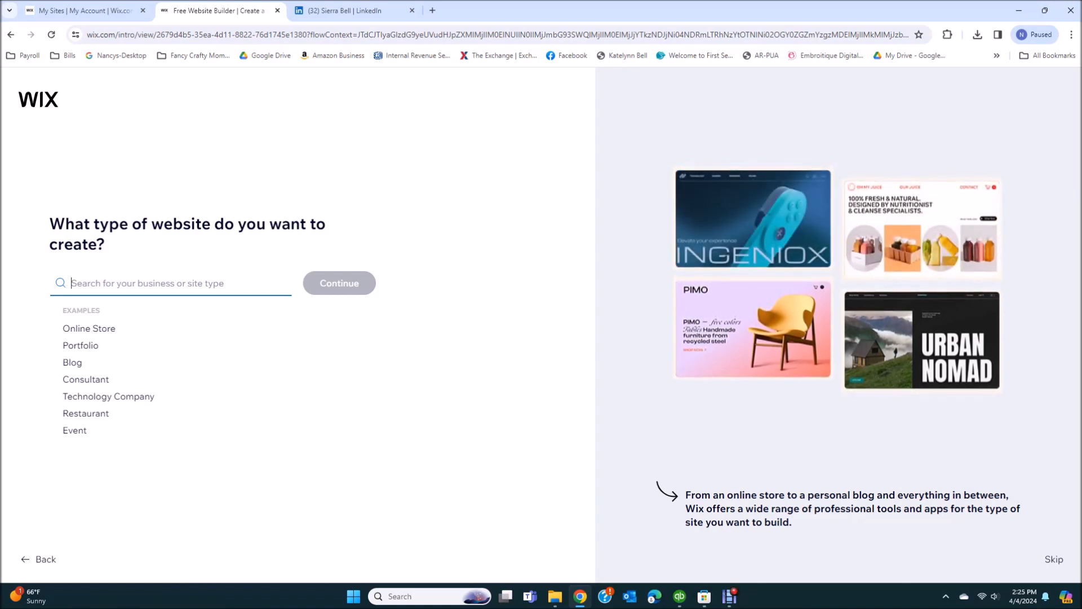
Search site types for 'por' and pick Portfolio as the kind of website
type("por")
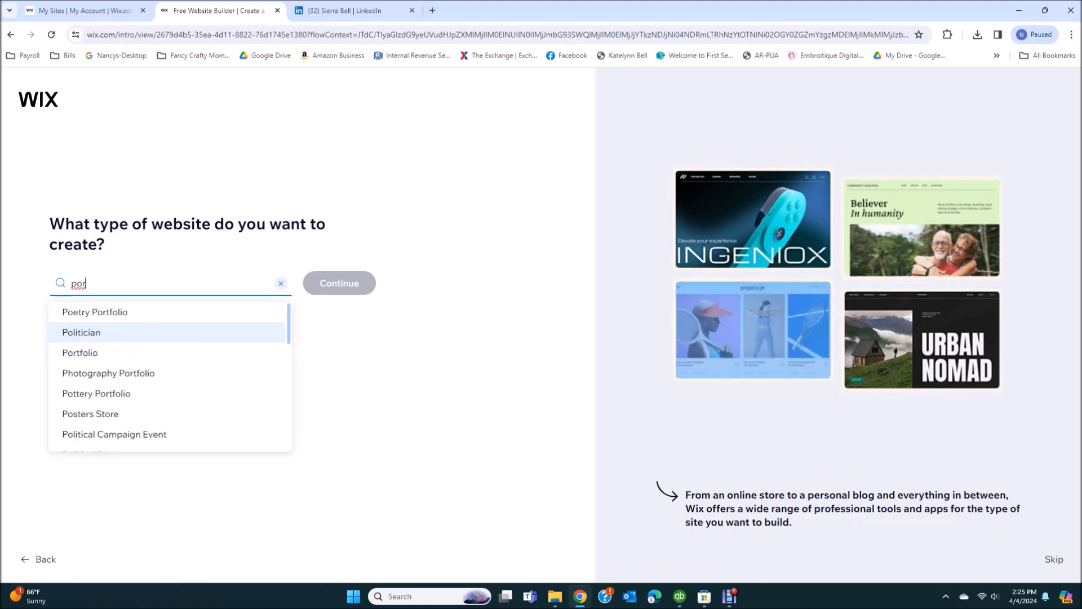
key("Down")
key("Down")
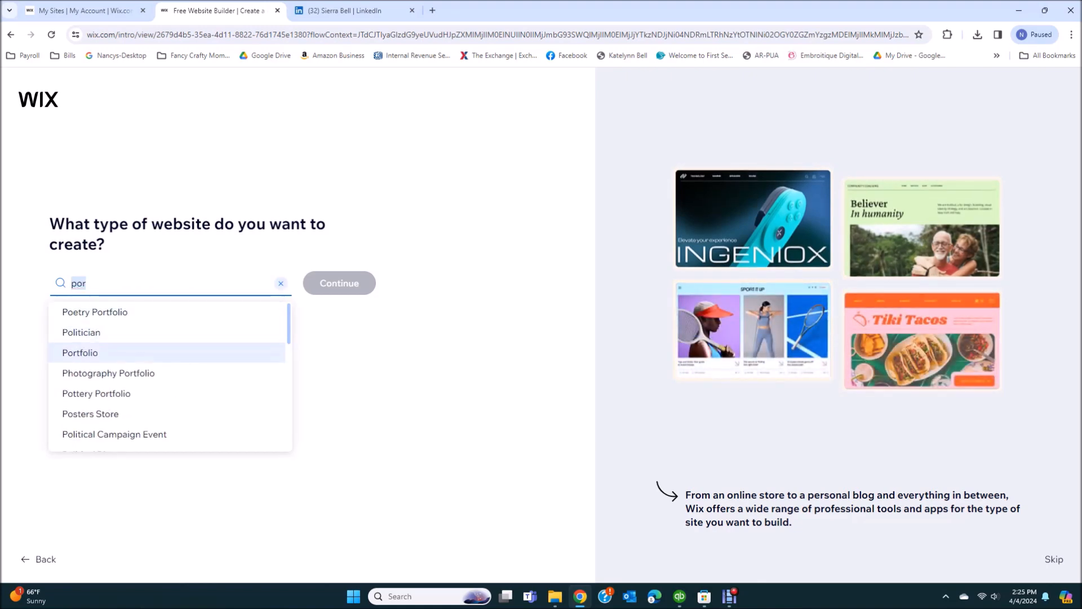
key("Return")
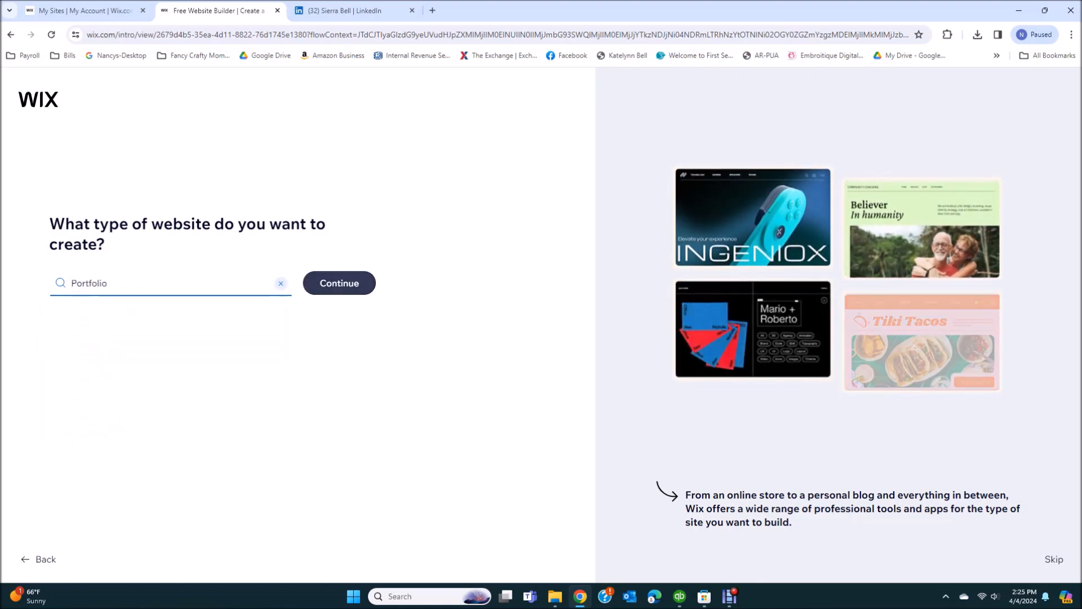
key("Return")
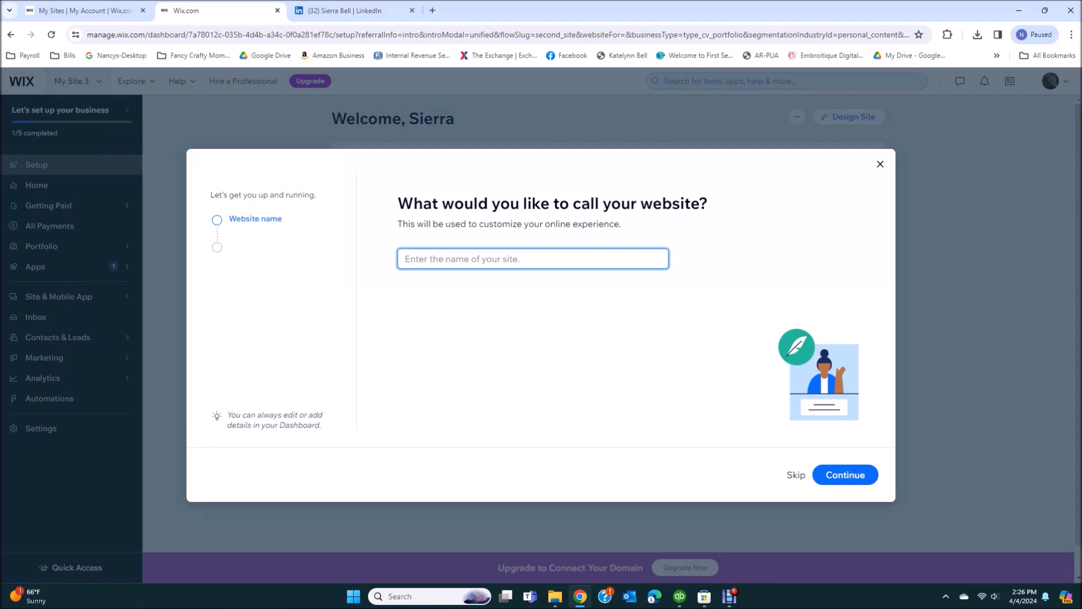
Name the website with the owner's name followed by 'PTW Portfolio'
type("S")
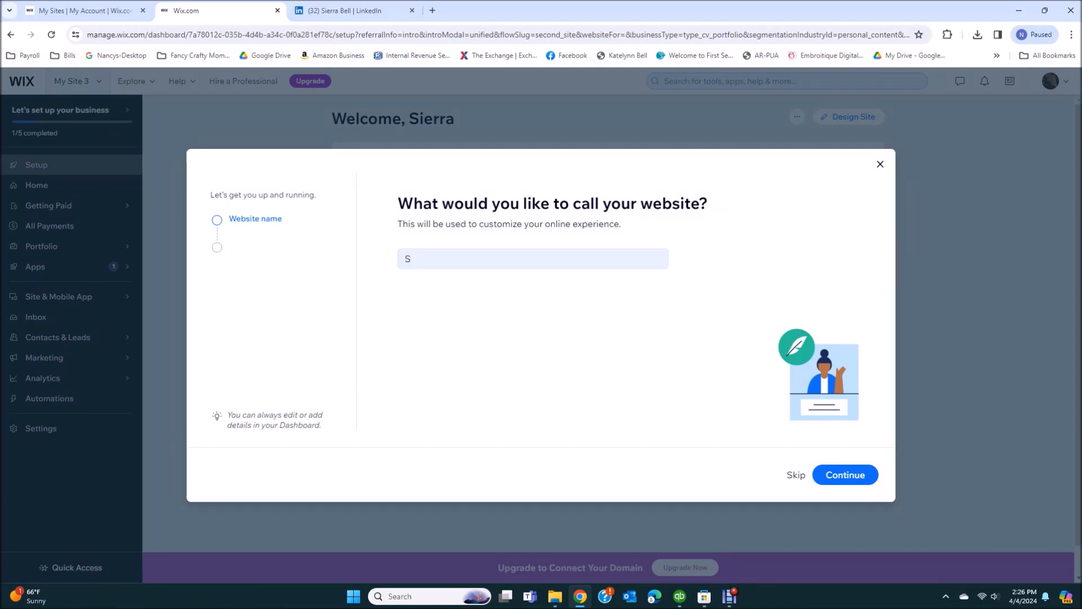
left_click(408, 258)
type("Sierra's PTW Portfolio")
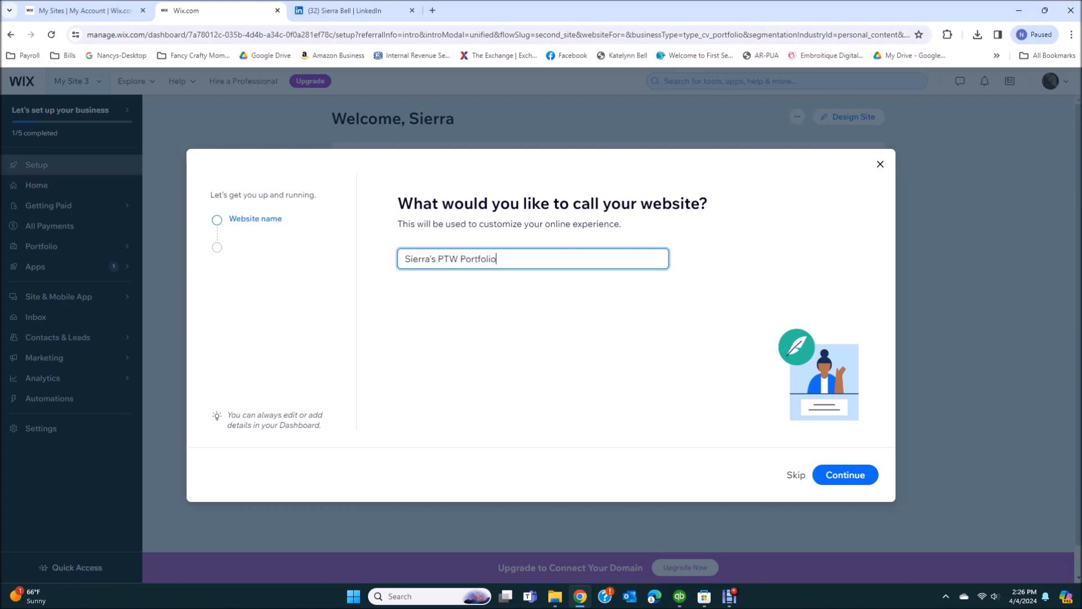
key("Return")
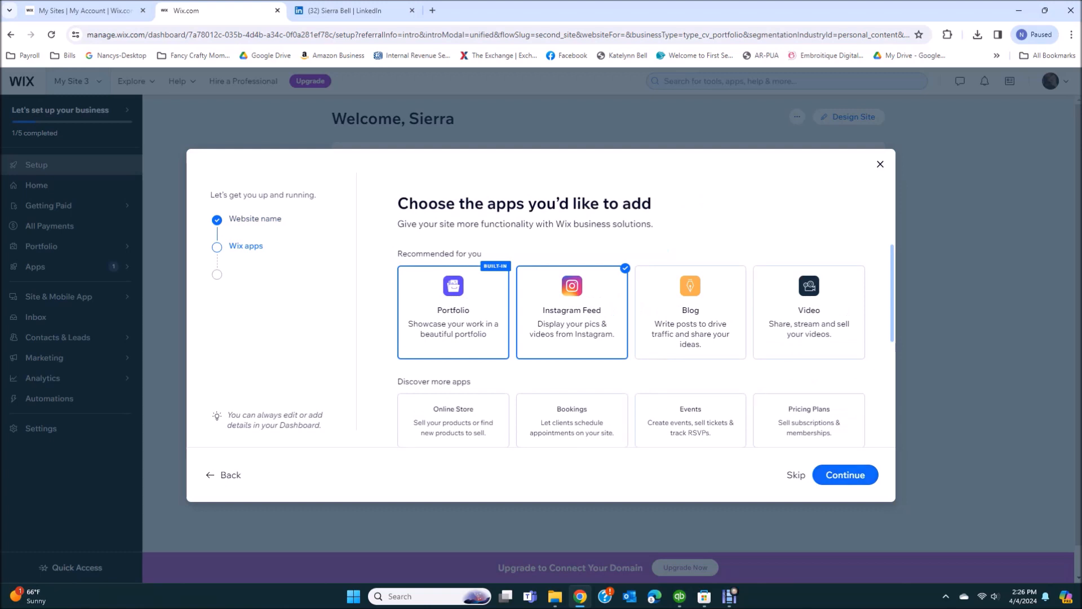
Deselect Instagram Feed so only the Portfolio app is added, then continue
left_click(572, 312)
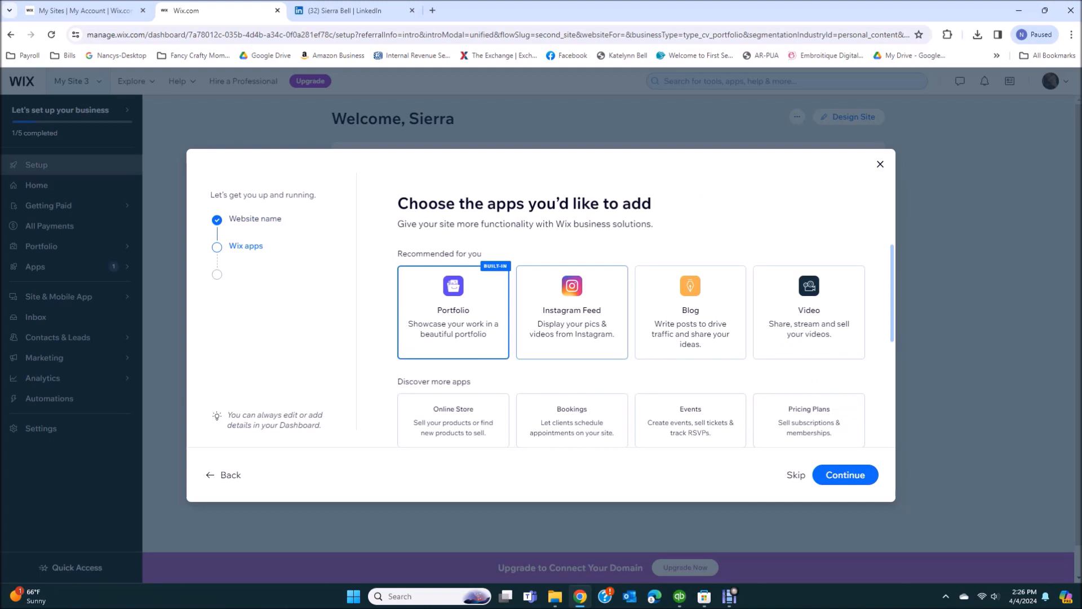
scroll(572, 316, "down", 1)
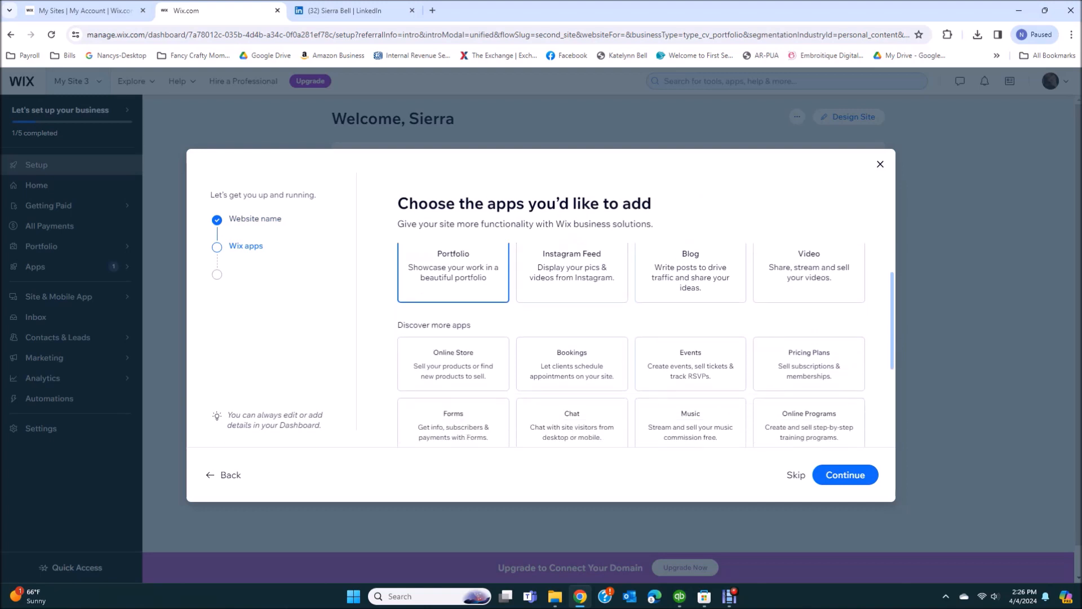
scroll(572, 315, "down", 1)
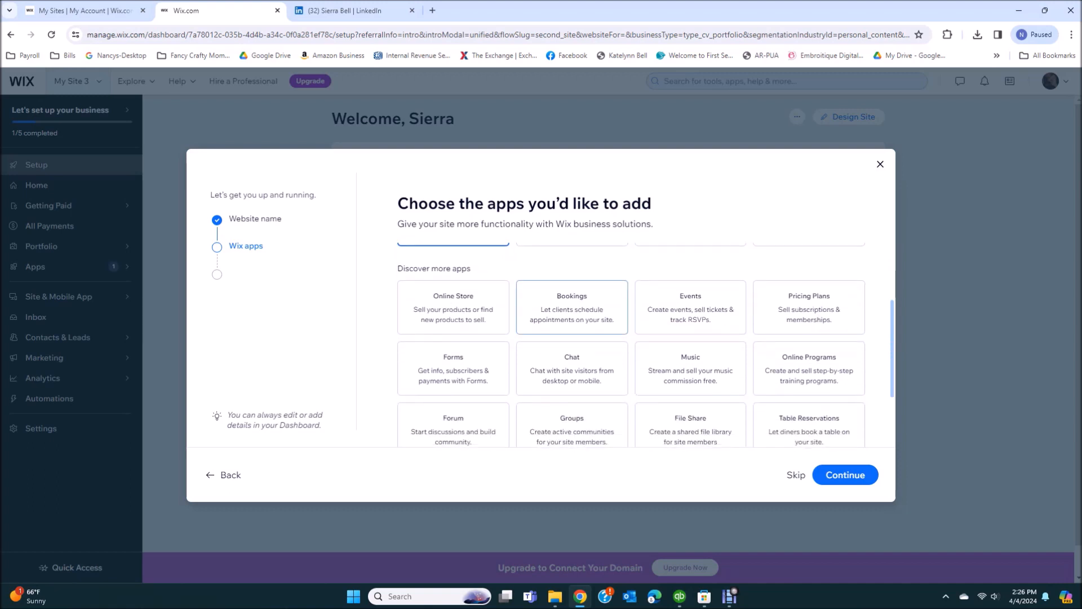
scroll(572, 316, "down", 1)
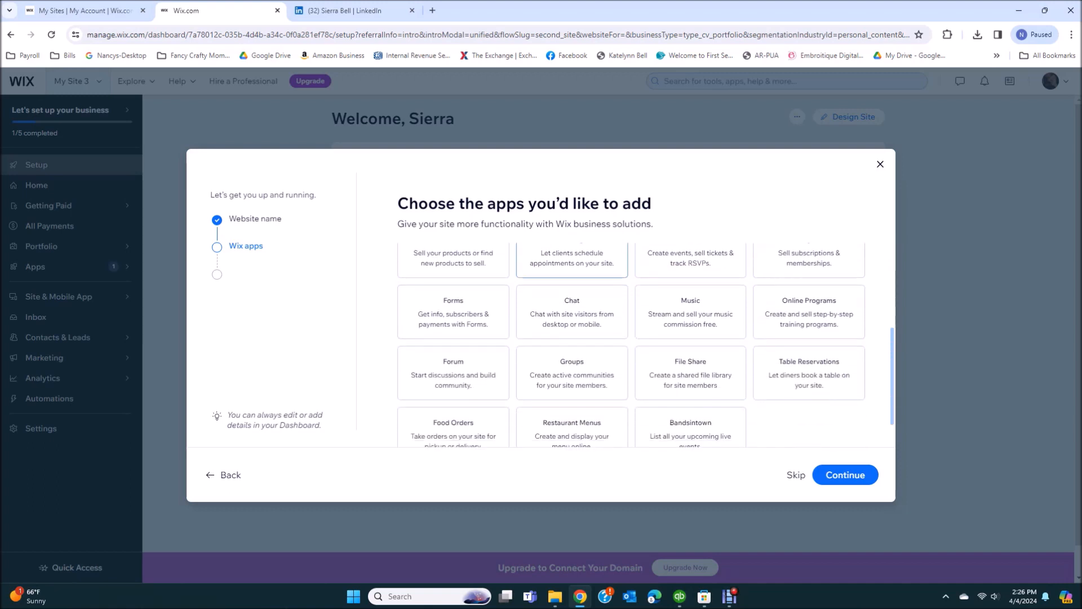
scroll(572, 315, "down", 1)
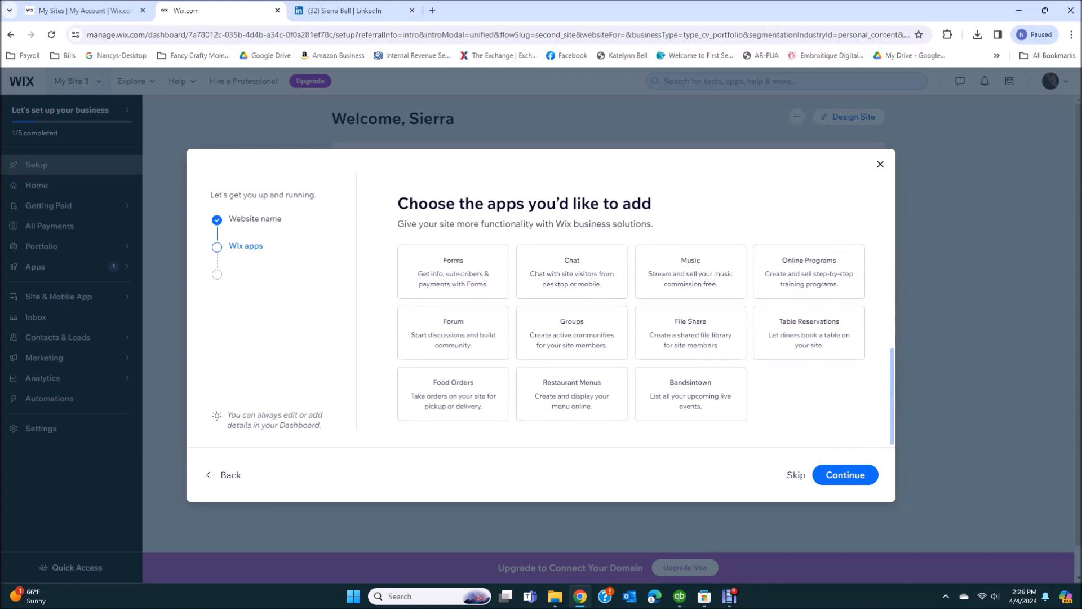
left_click(845, 475)
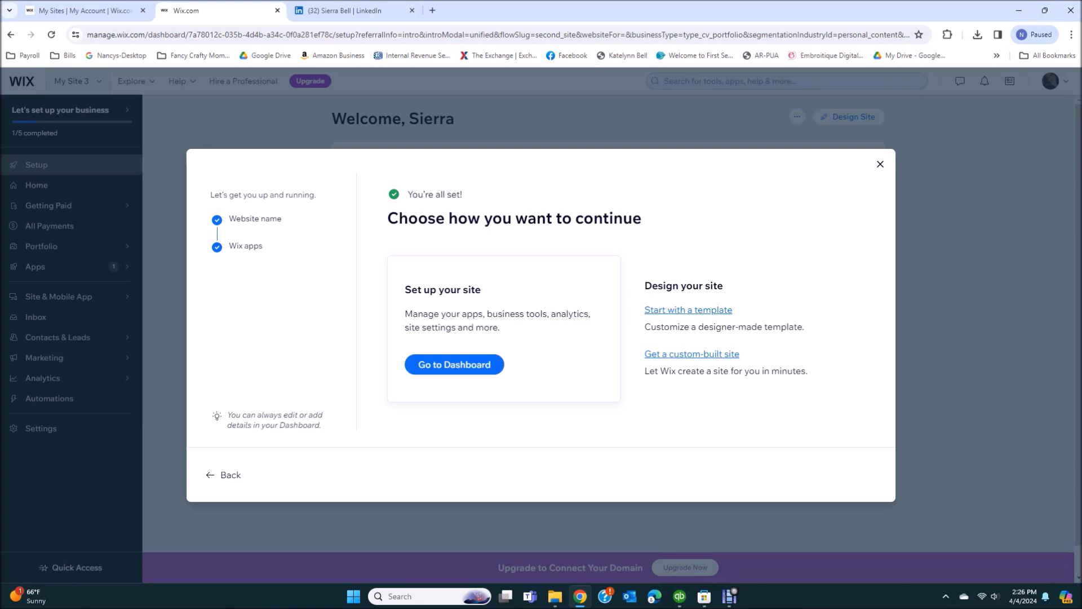
Search the templates for 'academic CV' and edit the first Academic CV design
left_click(688, 309)
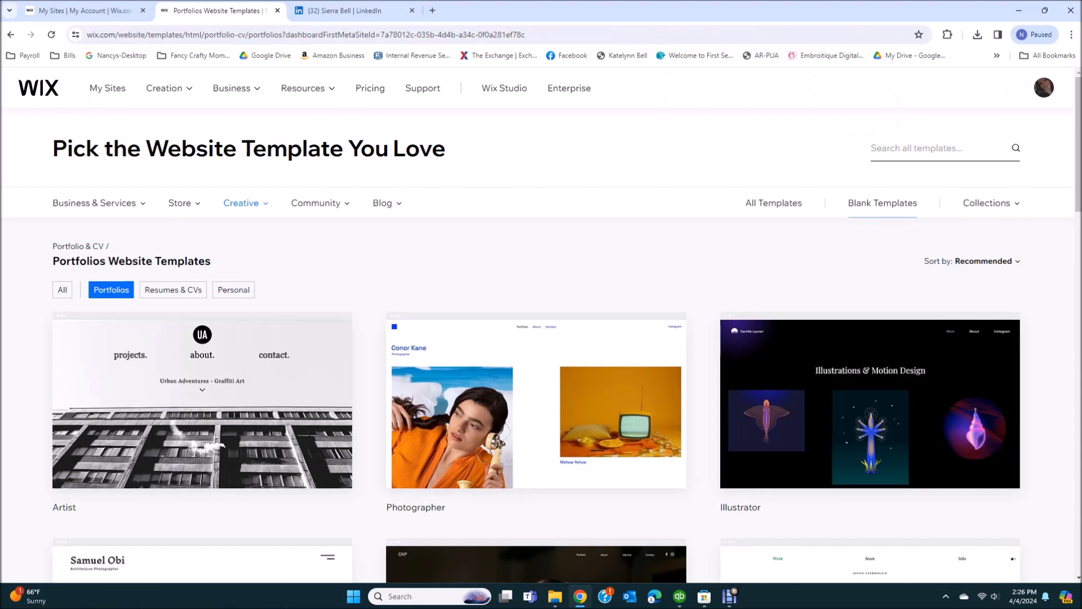
left_click(925, 148)
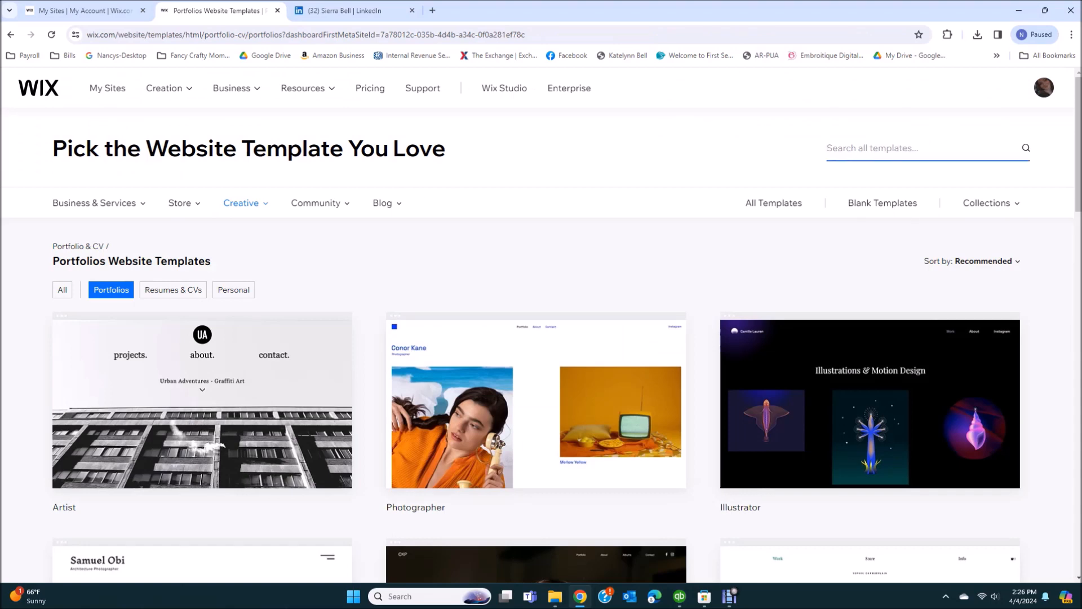
type("academic CV")
key("Return")
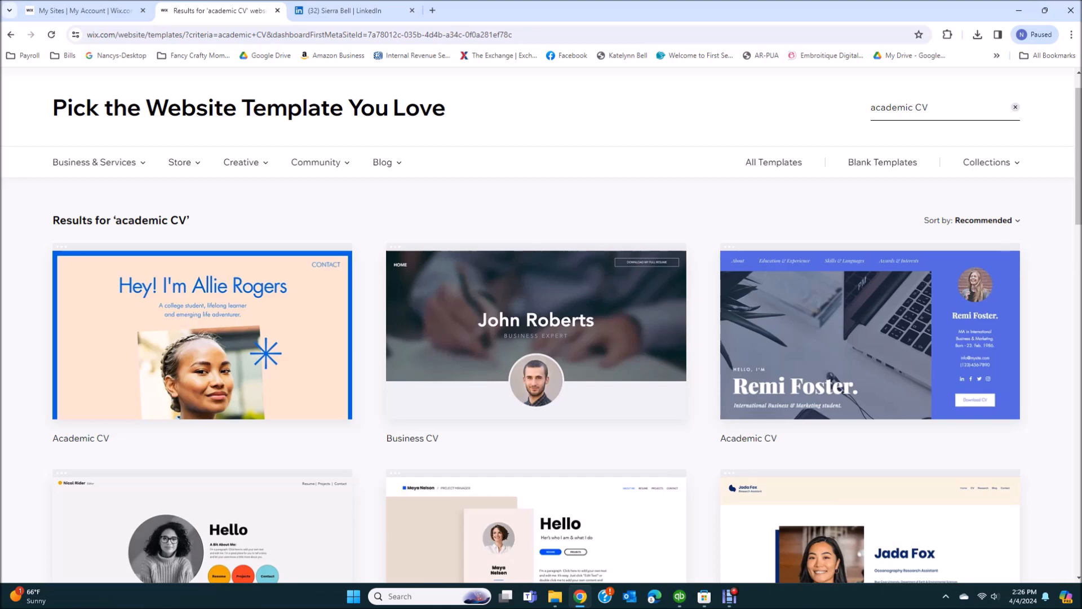
mouse_move(202, 337)
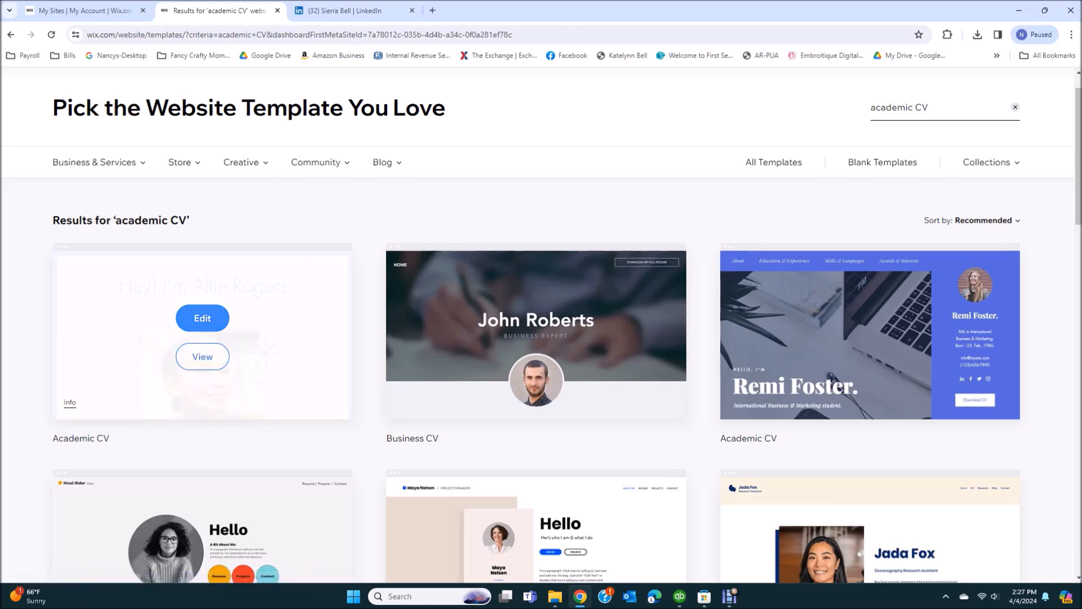
left_click(203, 318)
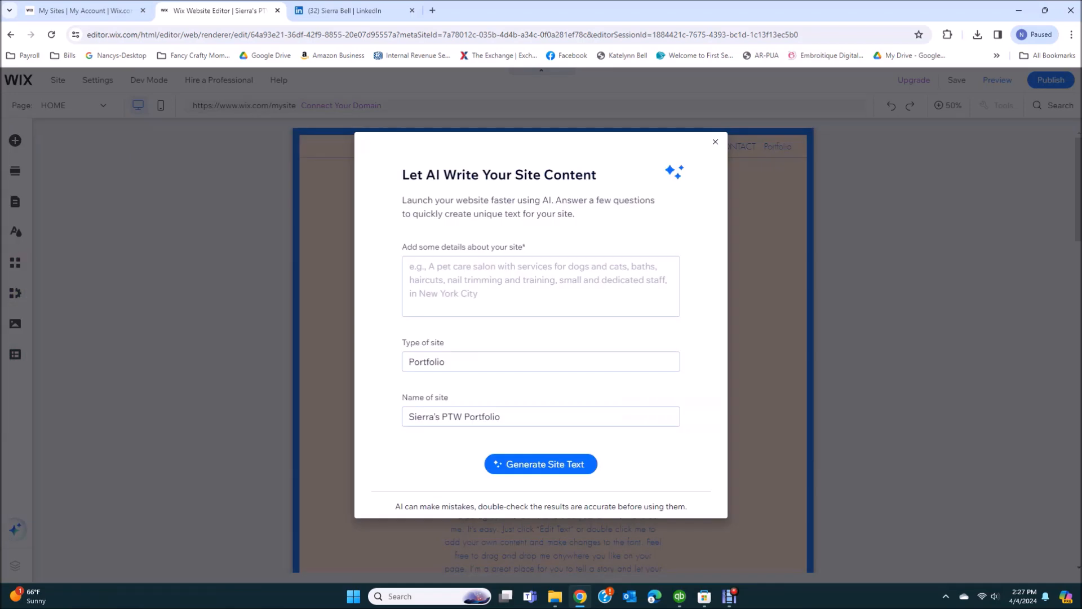
Dismiss the 'Let AI Write Your Site Content' dialog to work on the Academic CV template
left_click(715, 142)
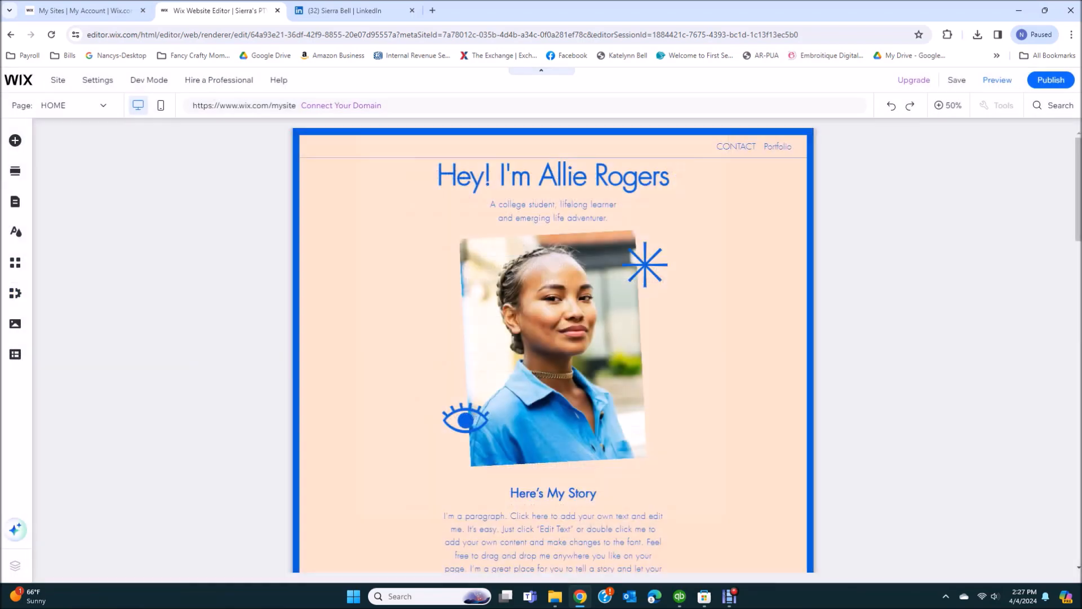
mouse_move(16, 171)
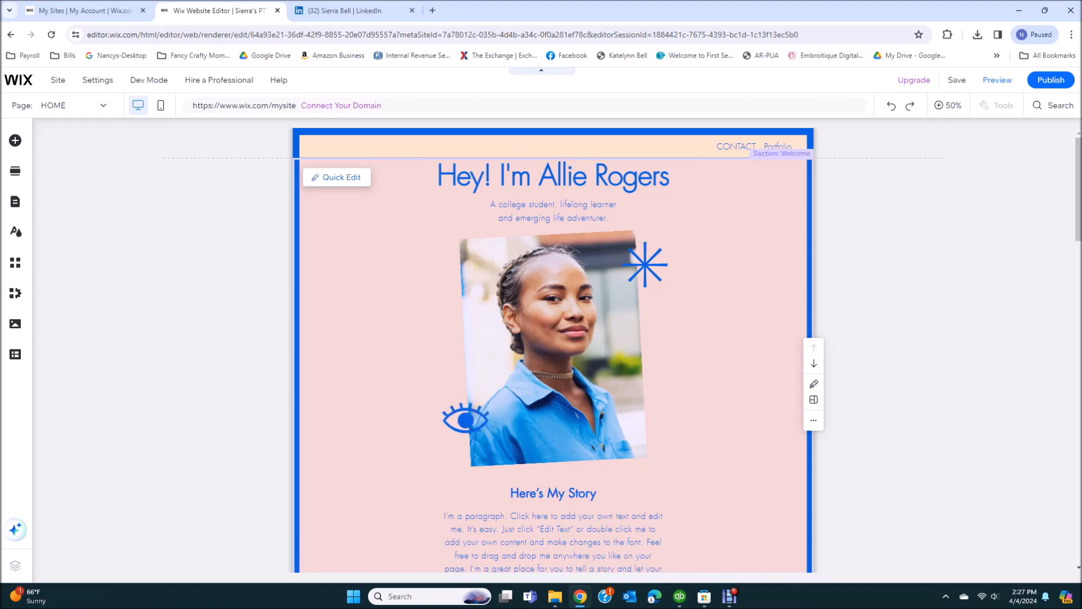
In Quick Edit, retype the welcome title as 'Hey! I'm' plus the owner's full name
left_click(337, 177)
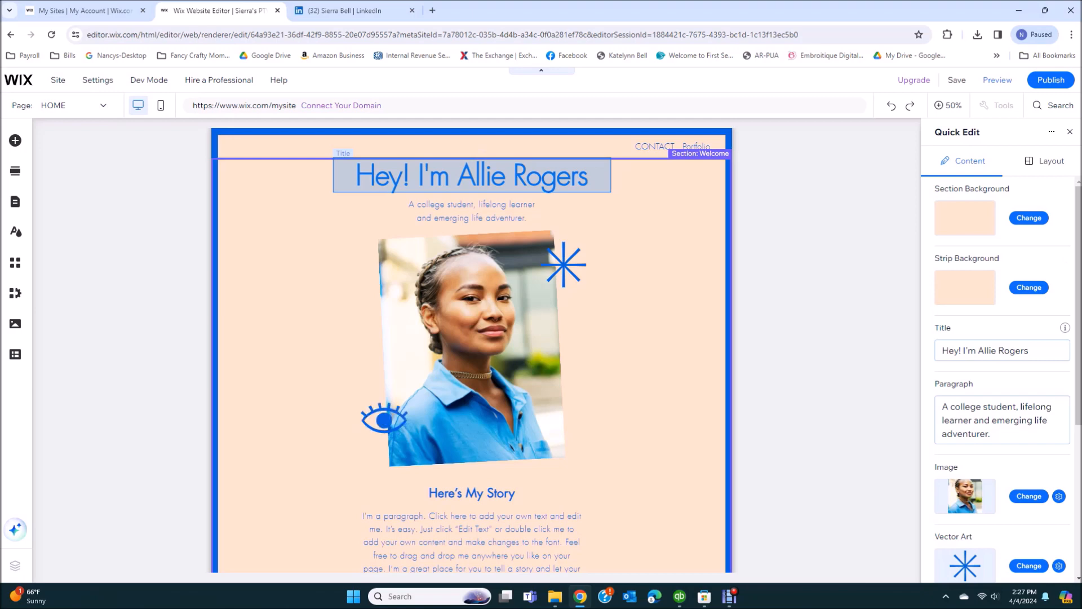
scroll(1002, 350, "down", 1)
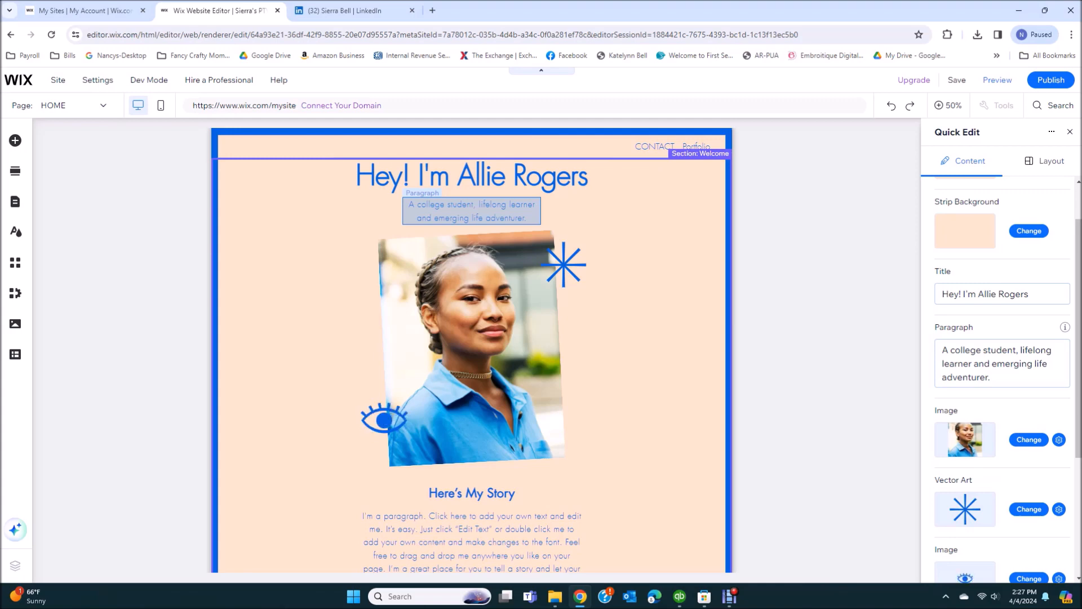
left_click(1002, 294)
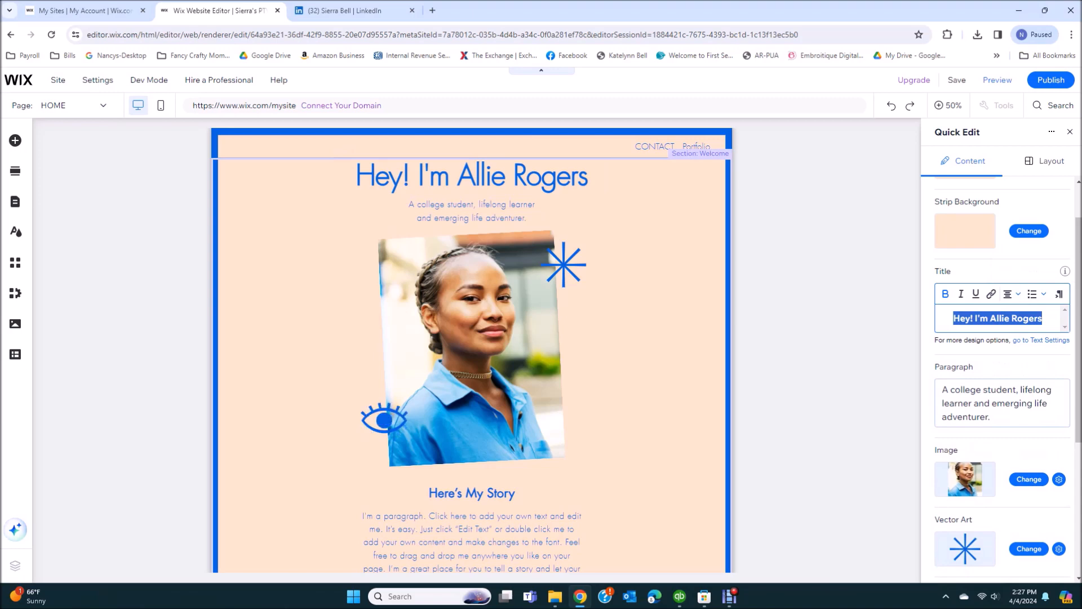
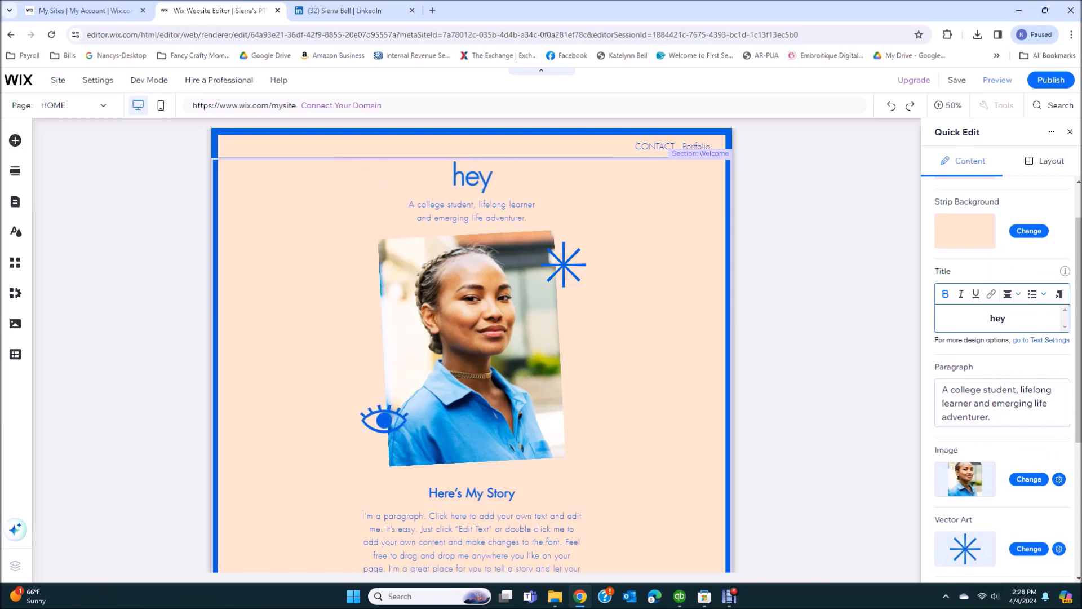
key("BackSpace")
key("BackSpace")
key("BackSpace")
key("BackSpace")
key("BackSpace")
key("BackSpace")
key("BackSpace")
key("BackSpace")
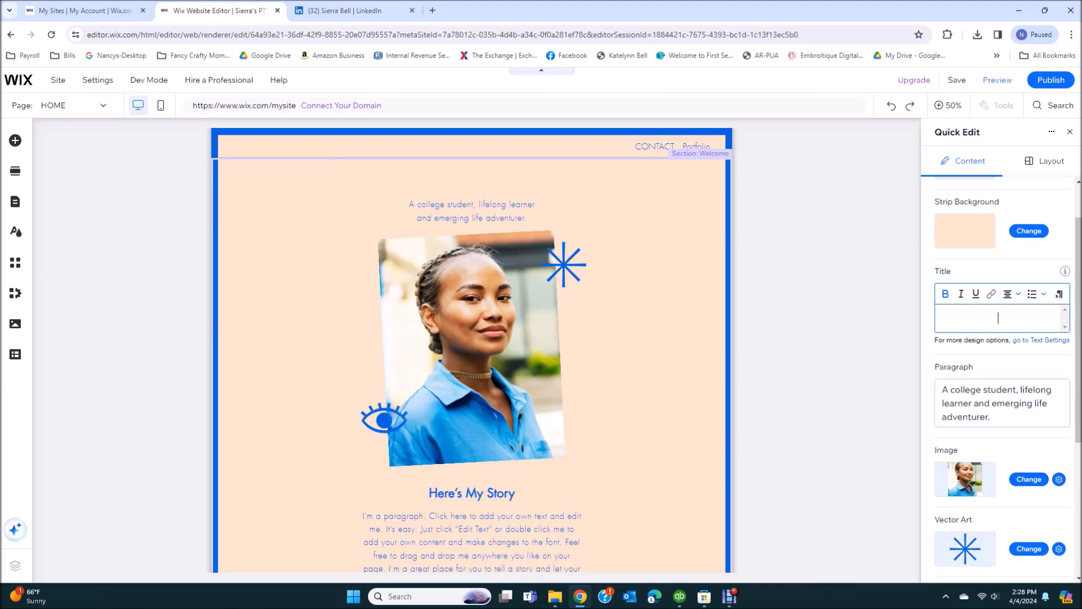
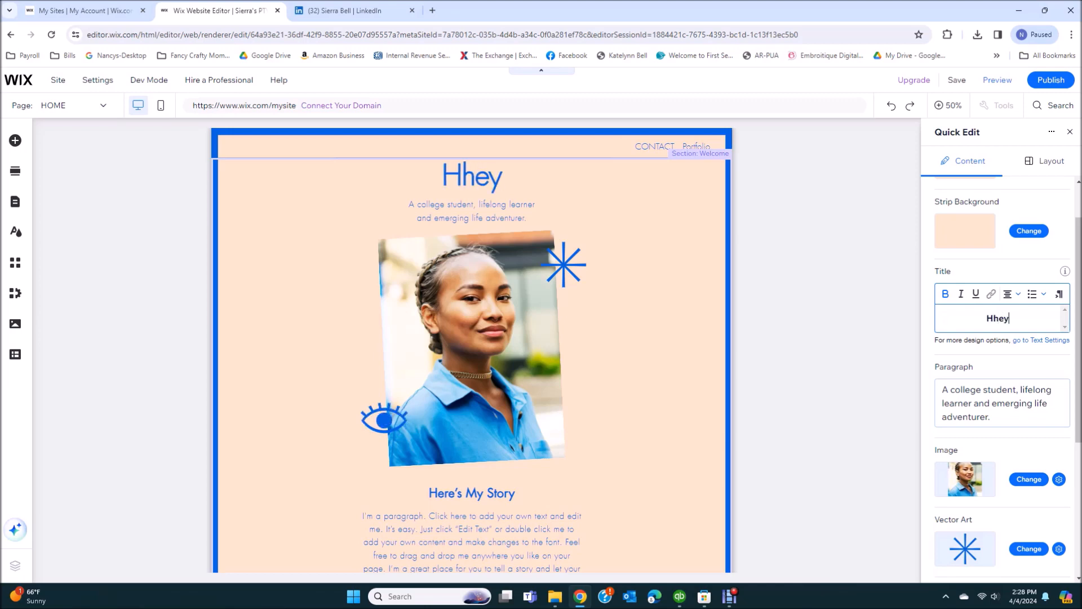
key("BackSpace")
key("BackSpace")
key("BackSpace")
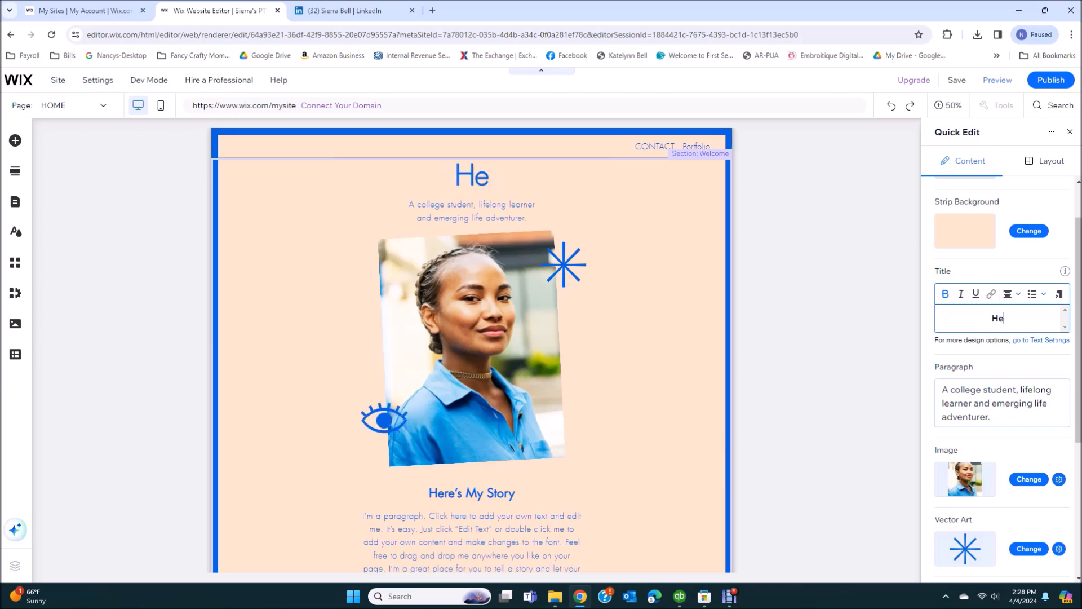
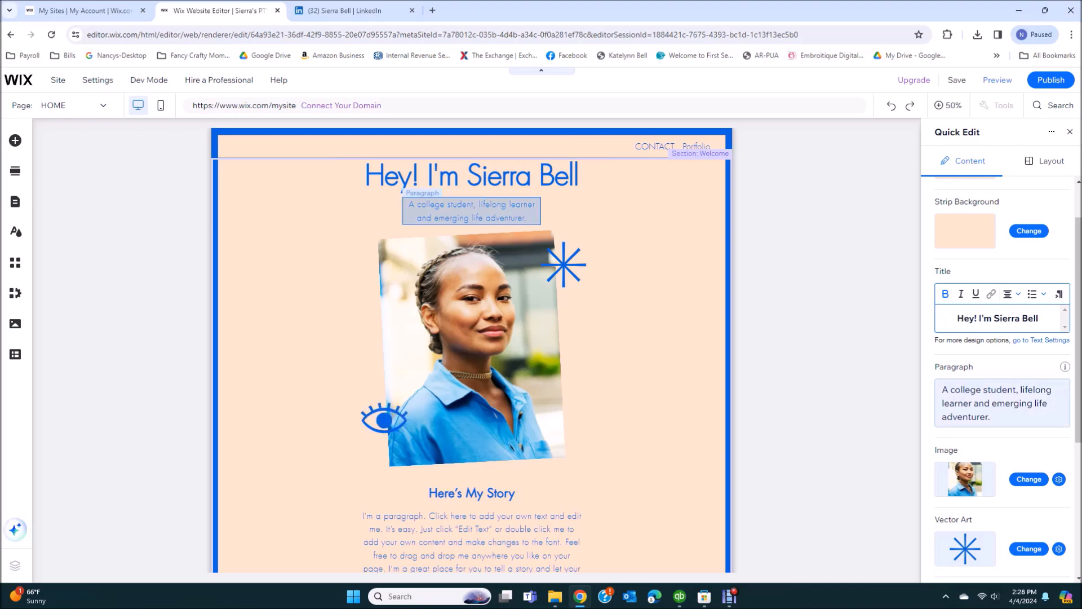
Set the intro paragraph to 'a professional and technical writing major giving the world access to her work.'
left_click(1002, 404)
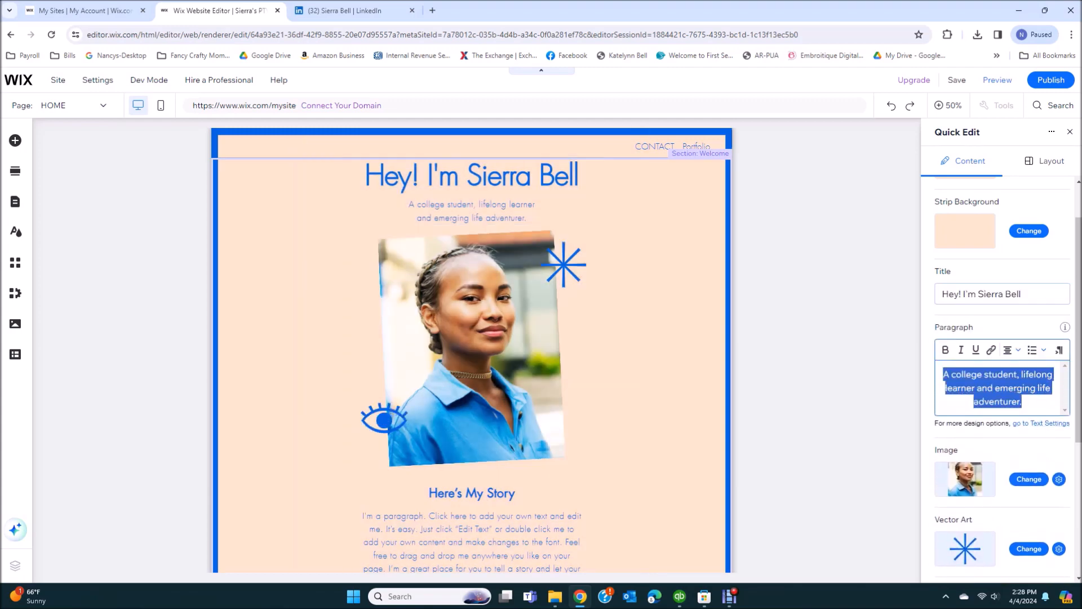
type("a p")
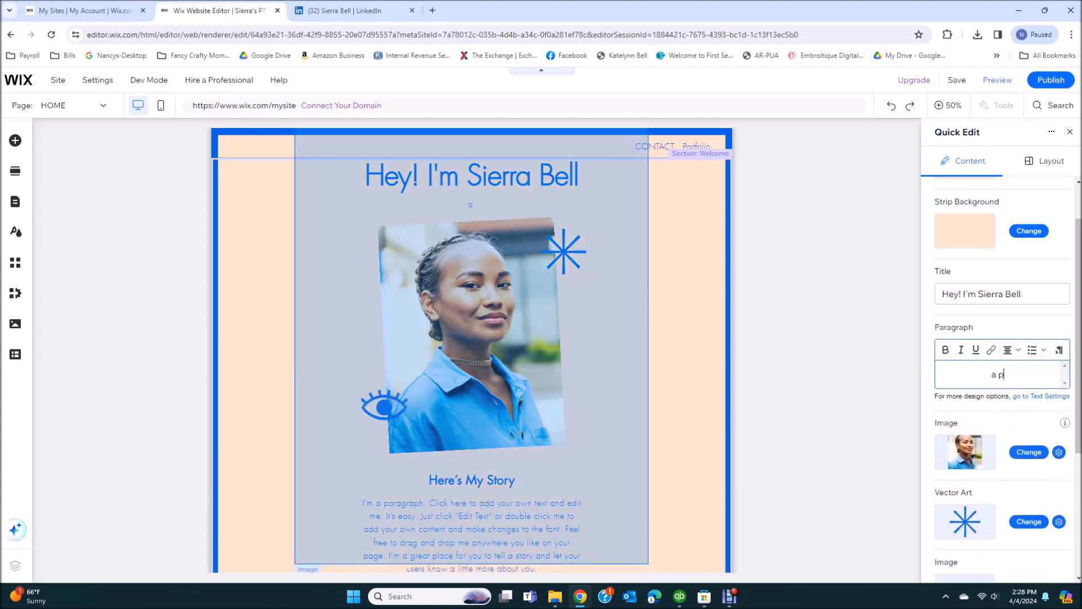
type("professional")
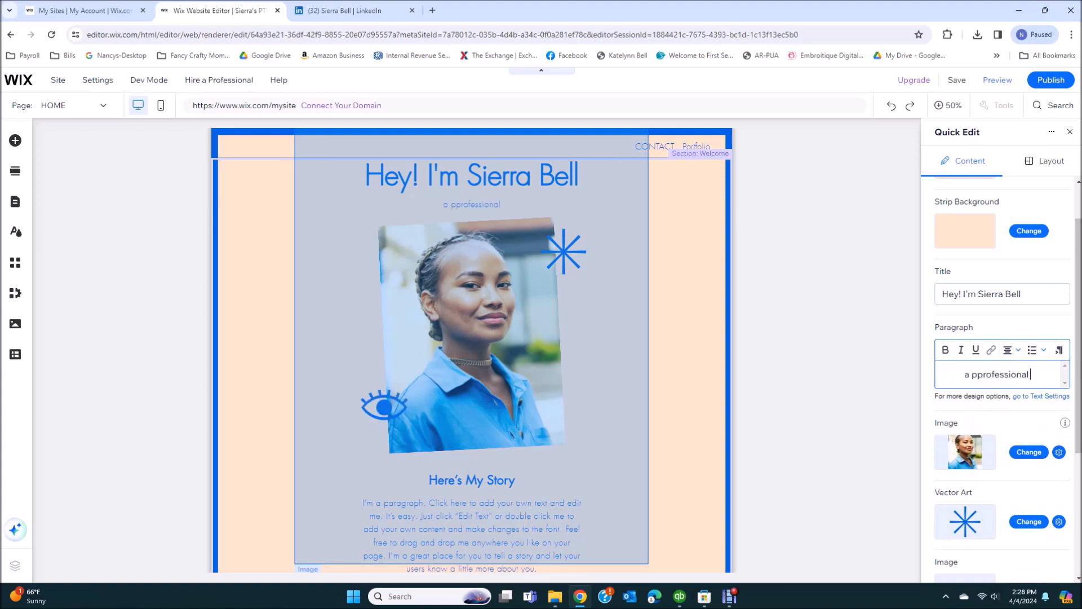
type(" and tech")
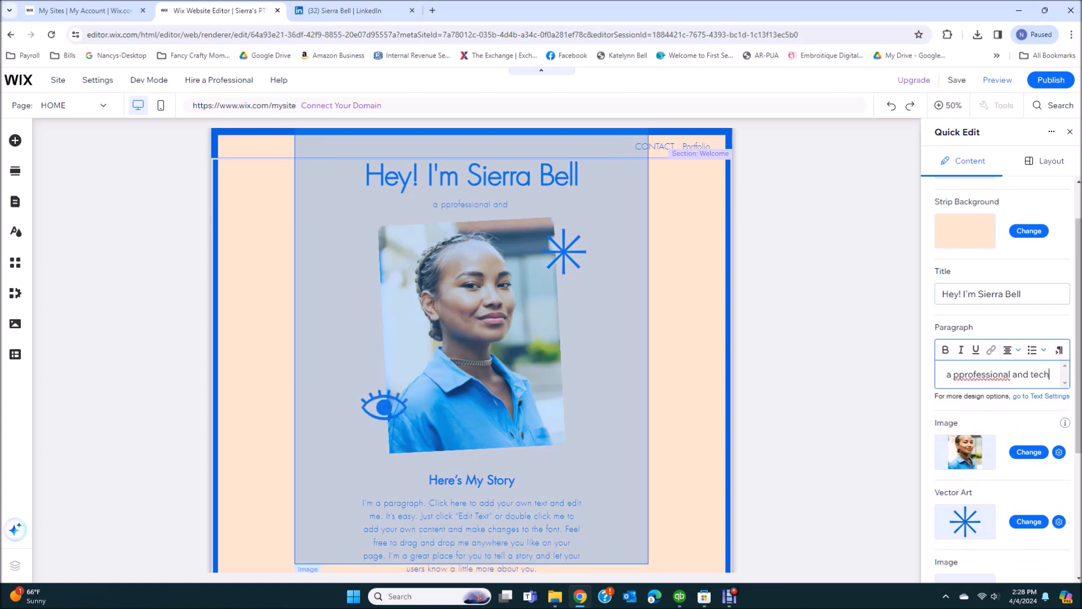
type("nical writing")
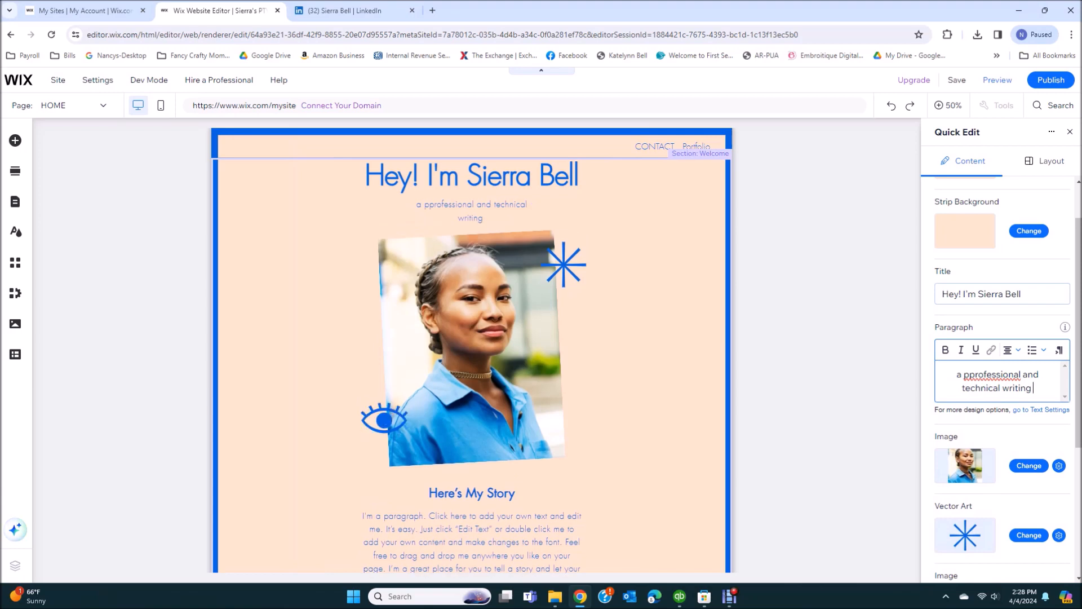
type(" major gic")
key("BackSpace")
type("ving")
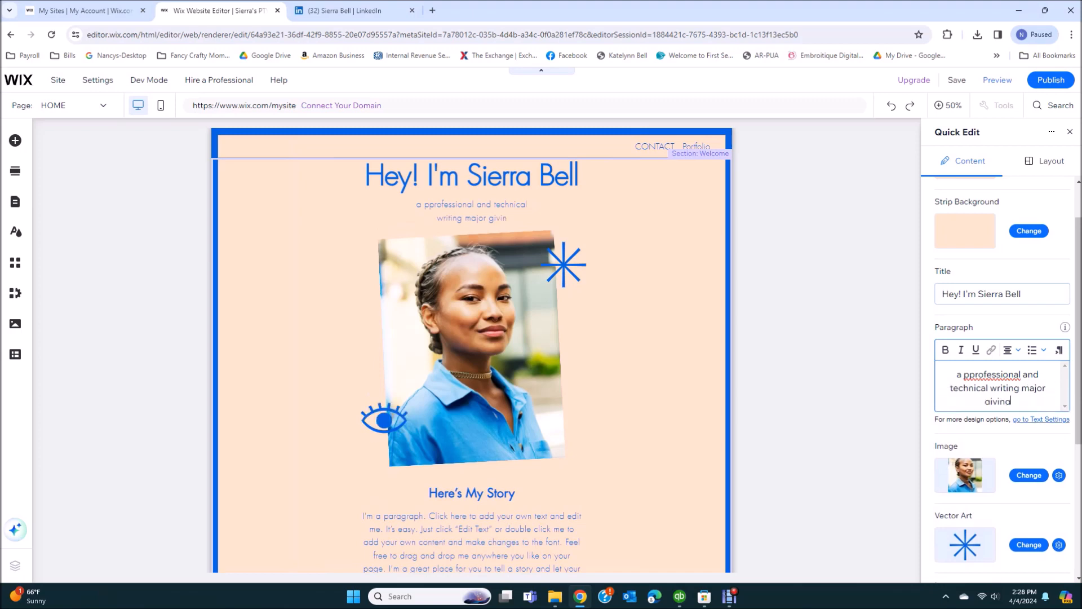
type(" the world acce")
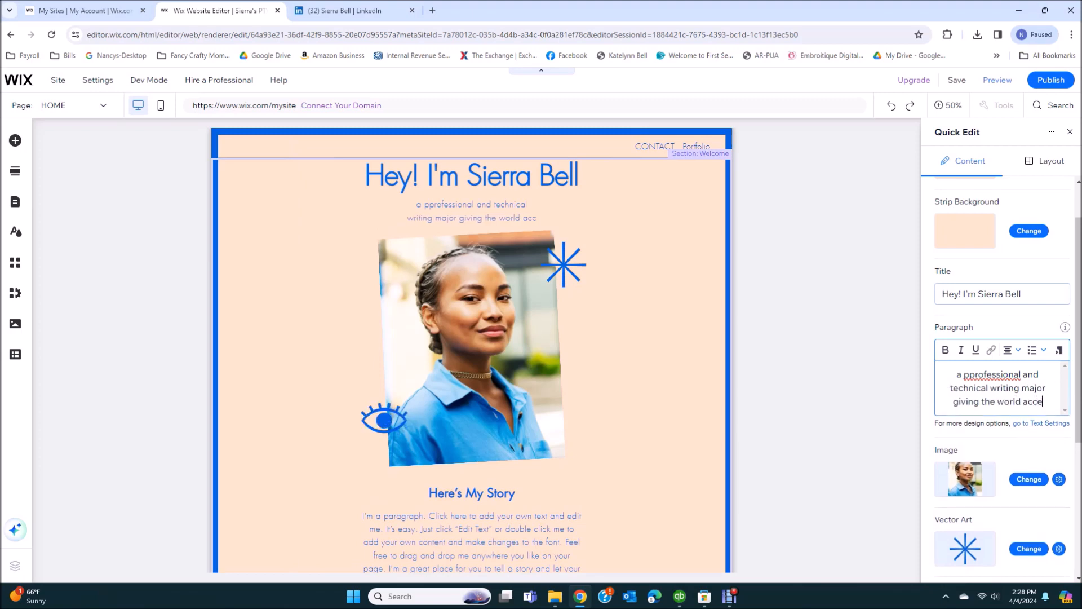
type("ss to her work")
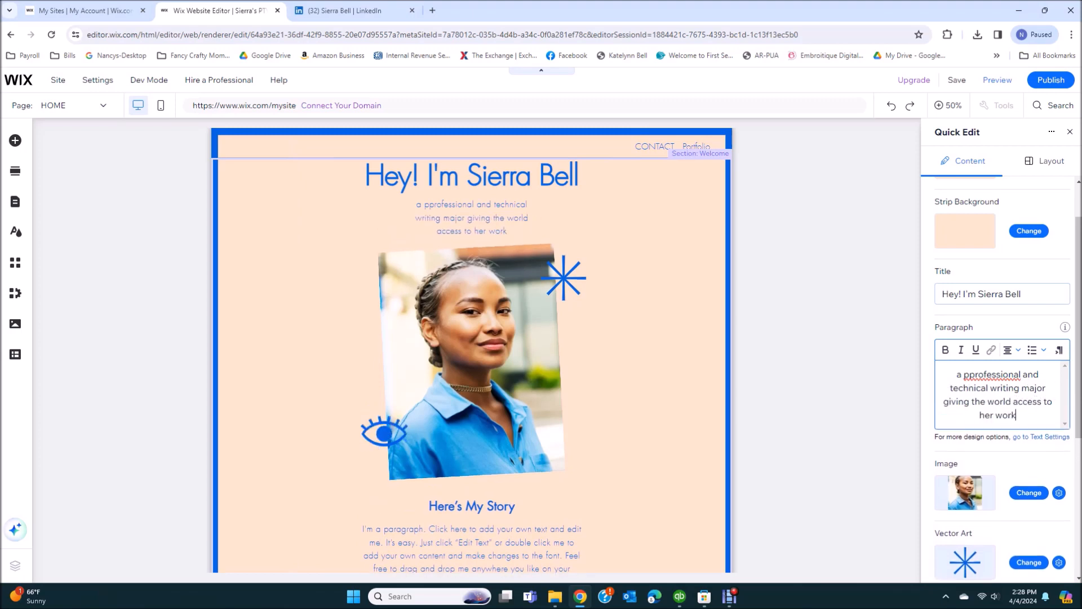
type(".")
right_click(1011, 374)
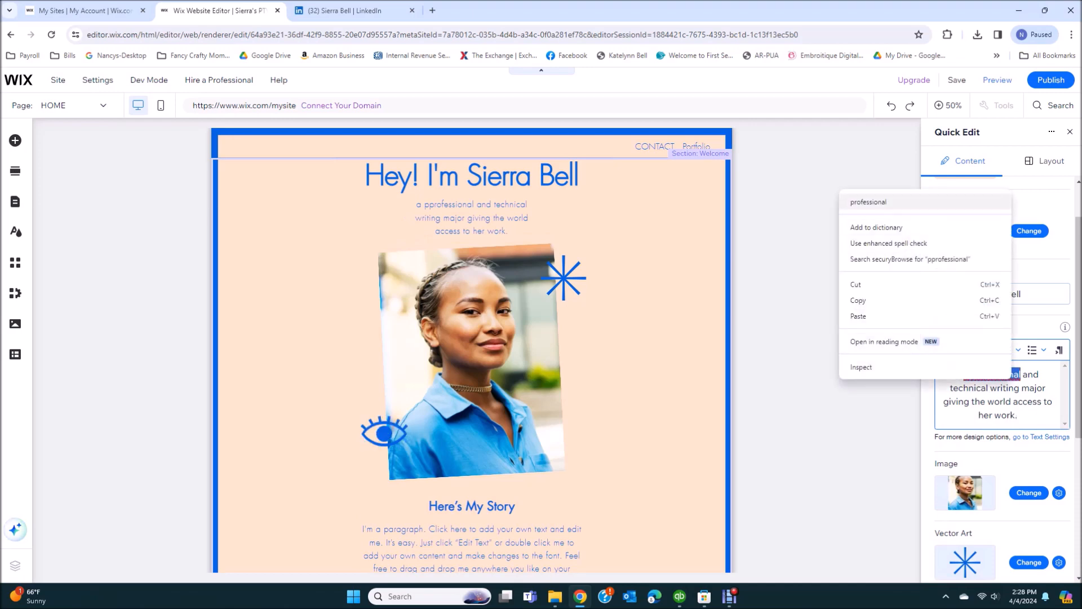
left_click(902, 202)
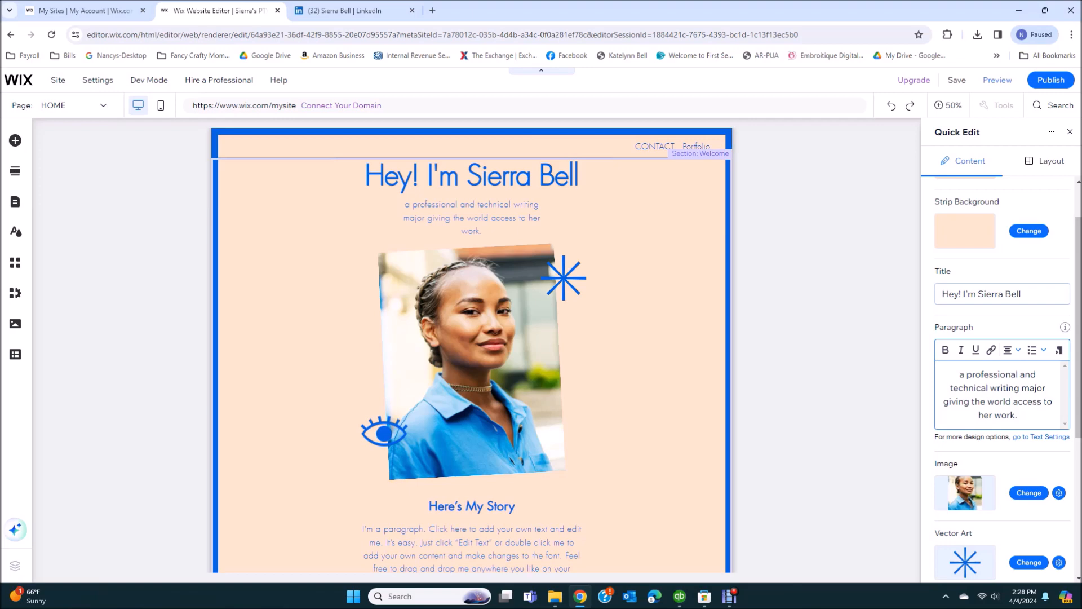
scroll(1002, 349, "down", 2)
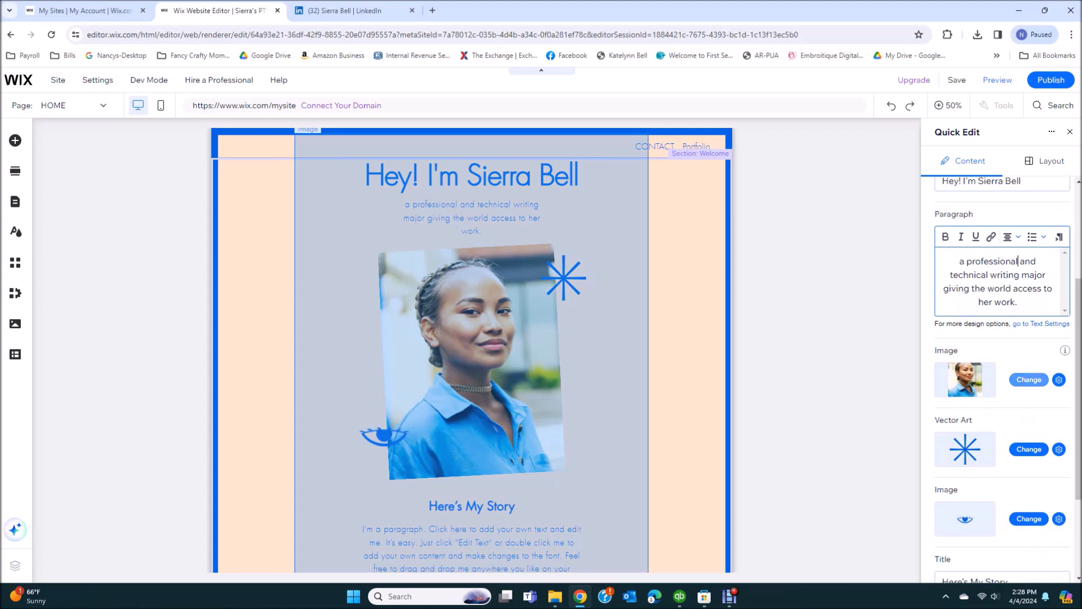
Upload me.JPG from the computer and use it as the welcome portrait
left_click(1028, 380)
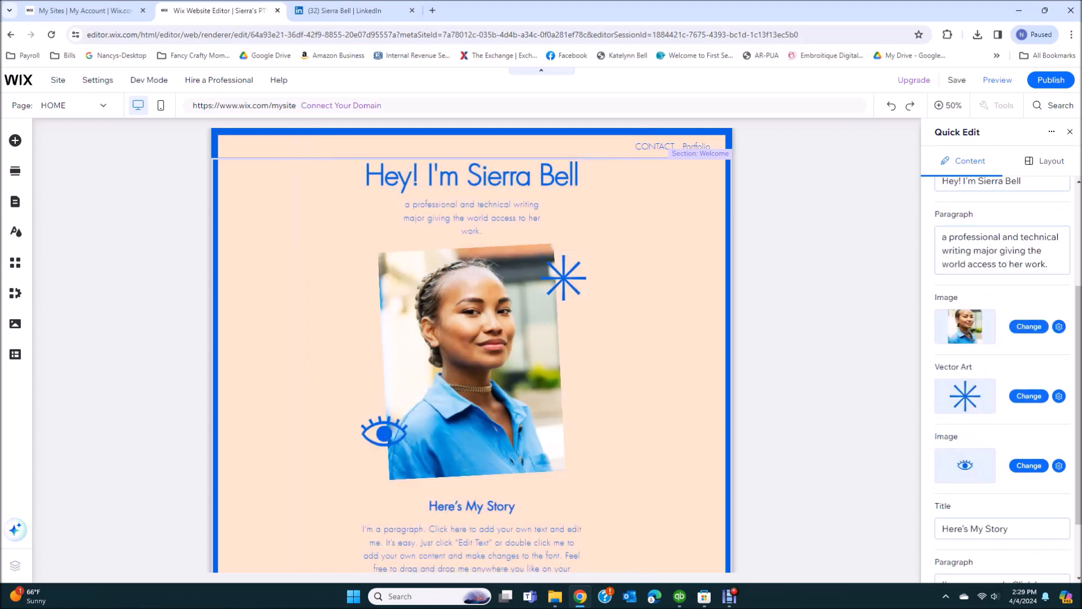
left_click(1029, 327)
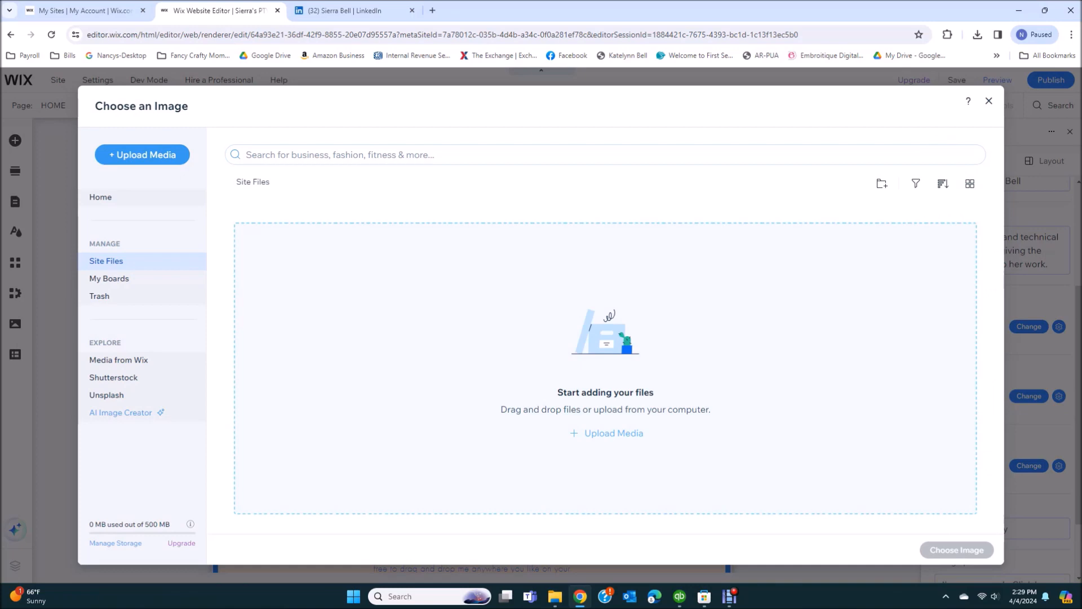
left_click(613, 433)
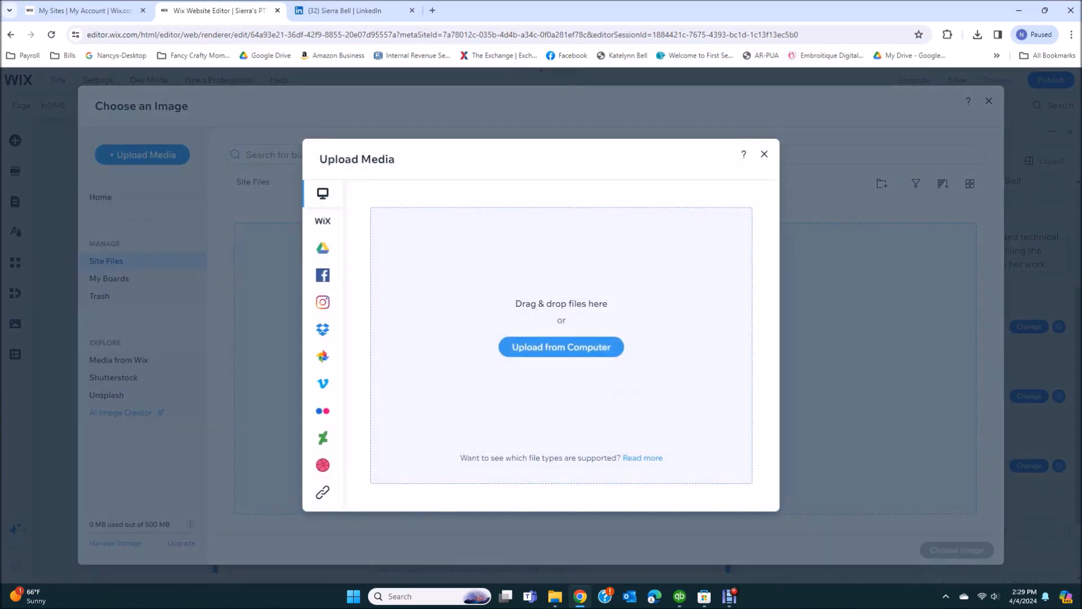
left_click(562, 347)
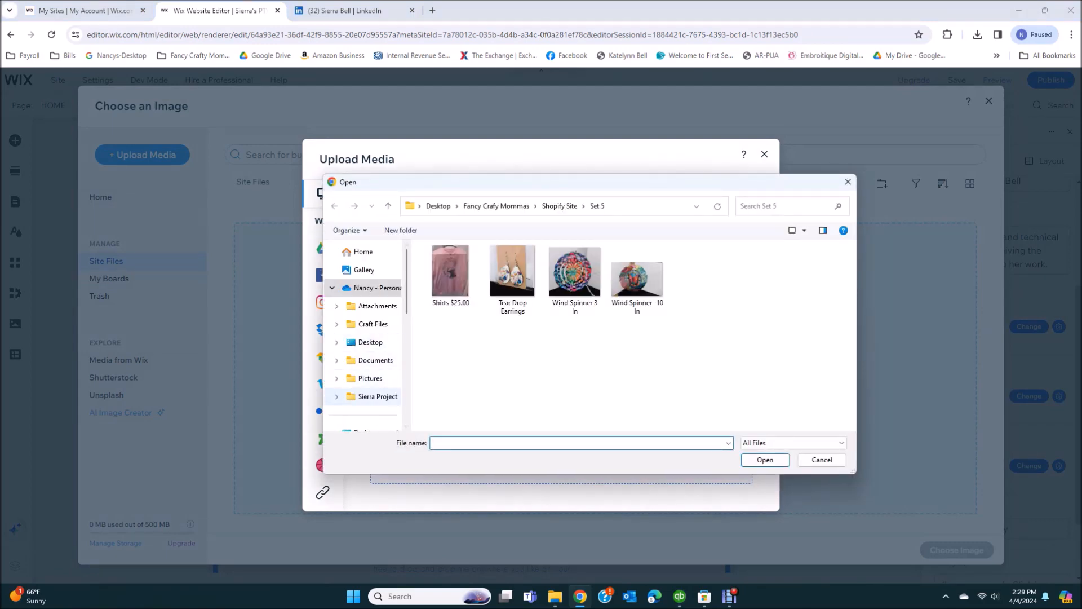
left_click(377, 397)
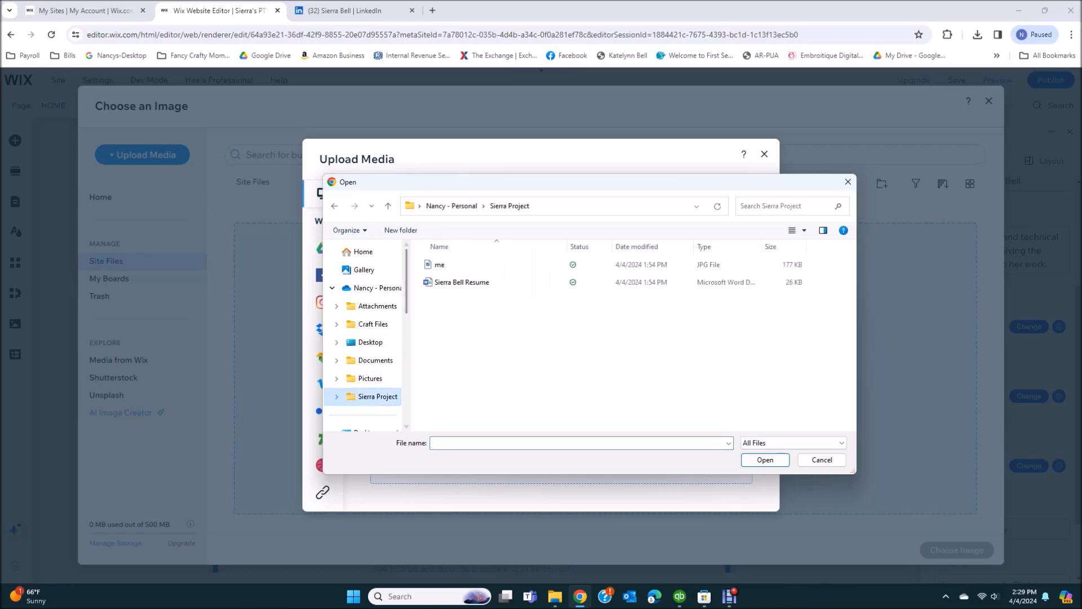
left_click(440, 265)
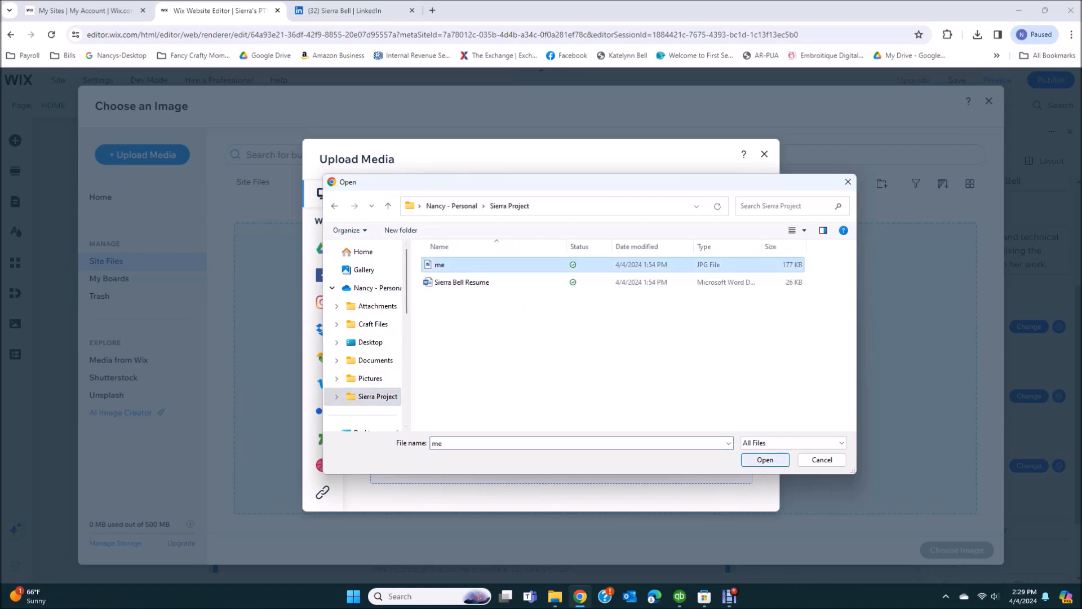
left_click(765, 459)
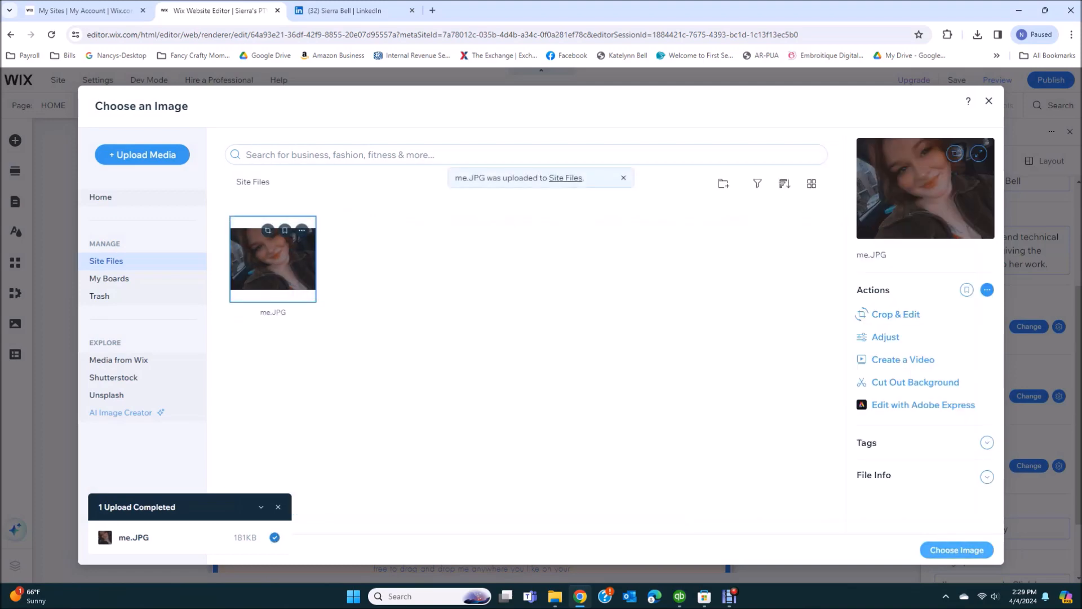
left_click(957, 550)
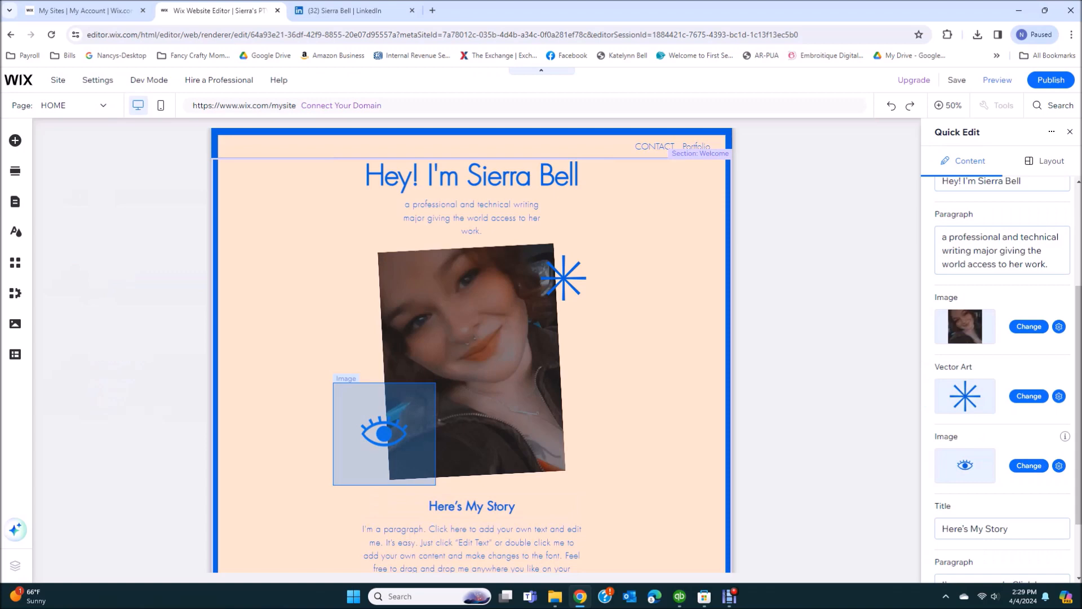
Rename the 'Here's My Story' heading to 'Bio'
scroll(1001, 378, "down", 3)
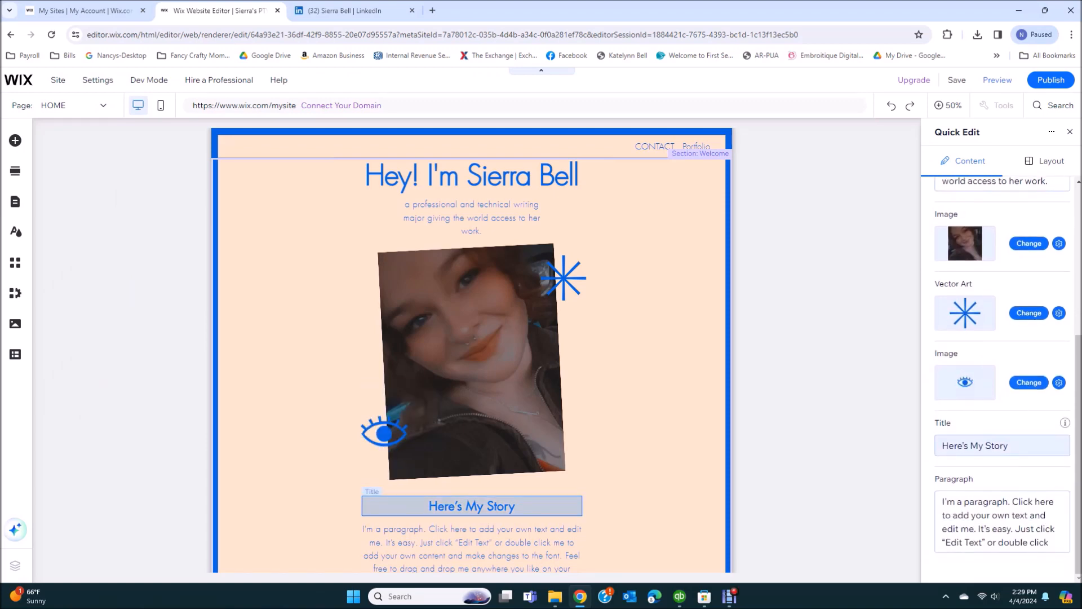
left_click(1002, 445)
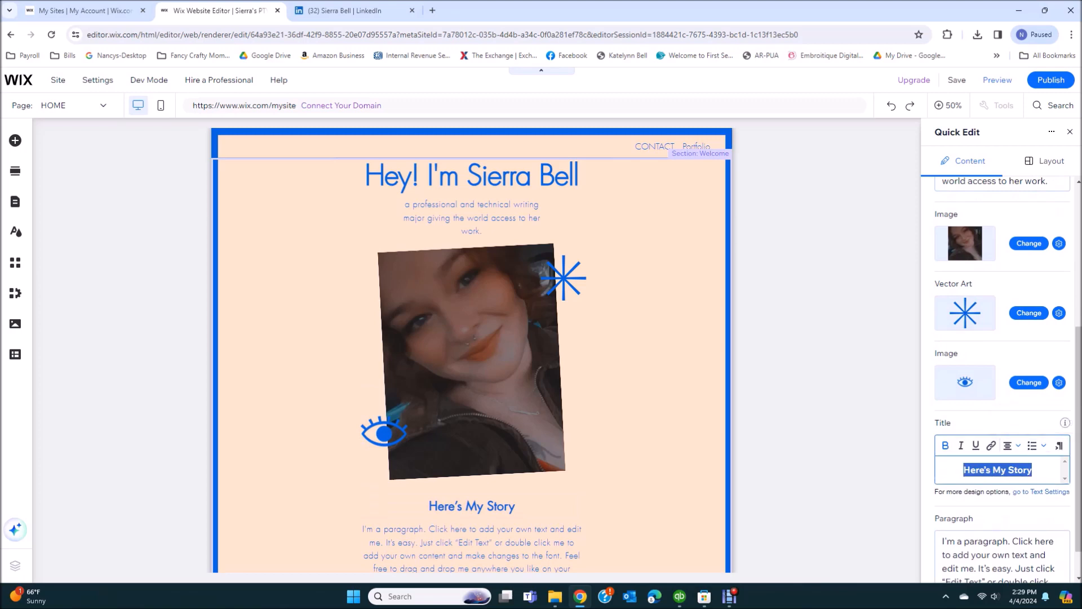
type("Bio")
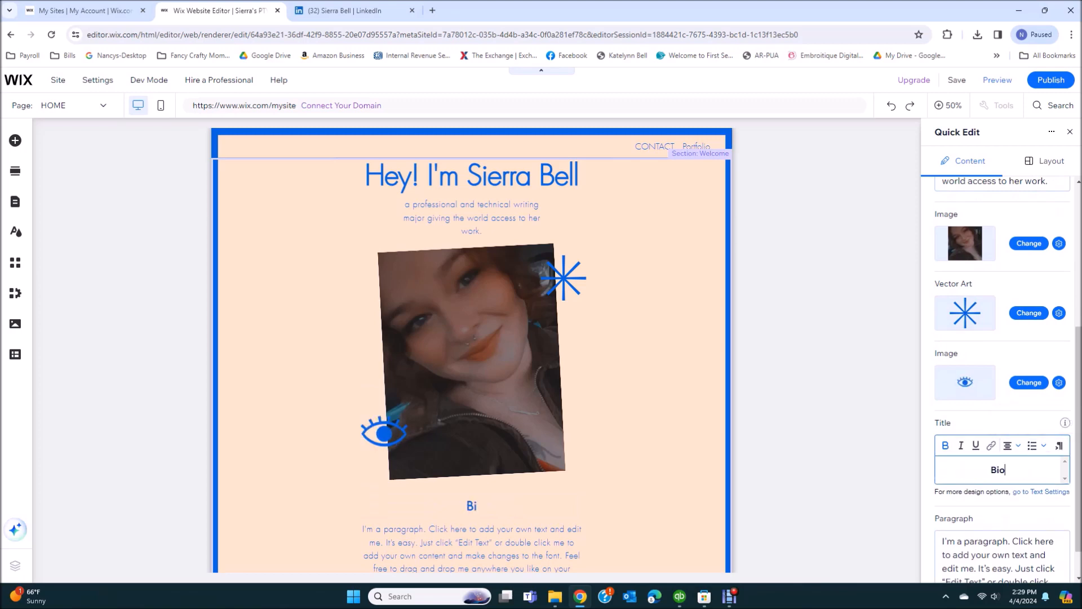
scroll(1002, 507, "down", 1)
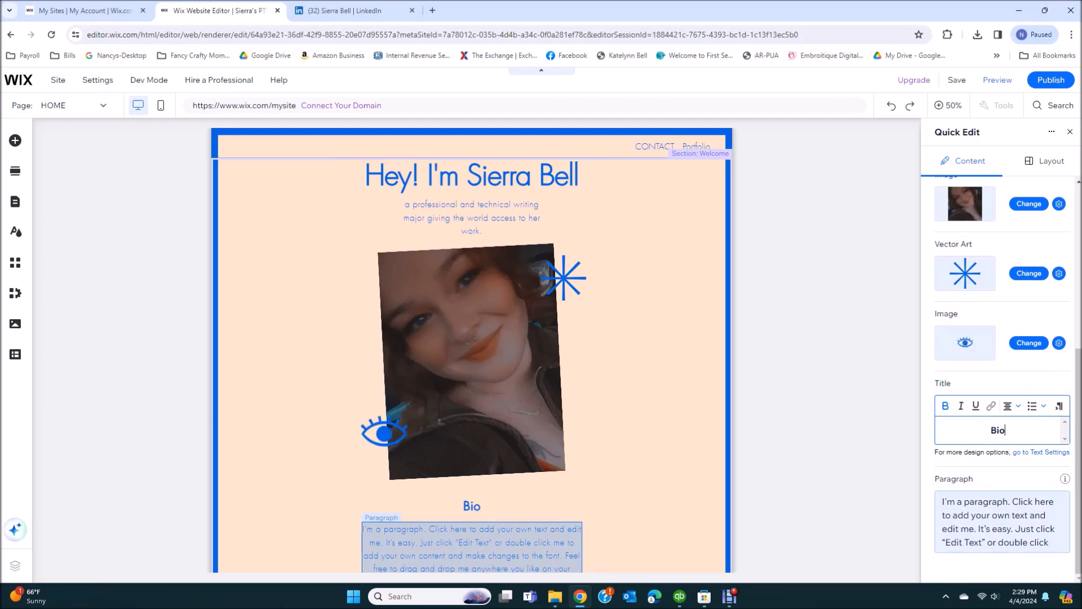
Replace the story paragraph with 'Here I will insert more information about myself!'
key("Tab")
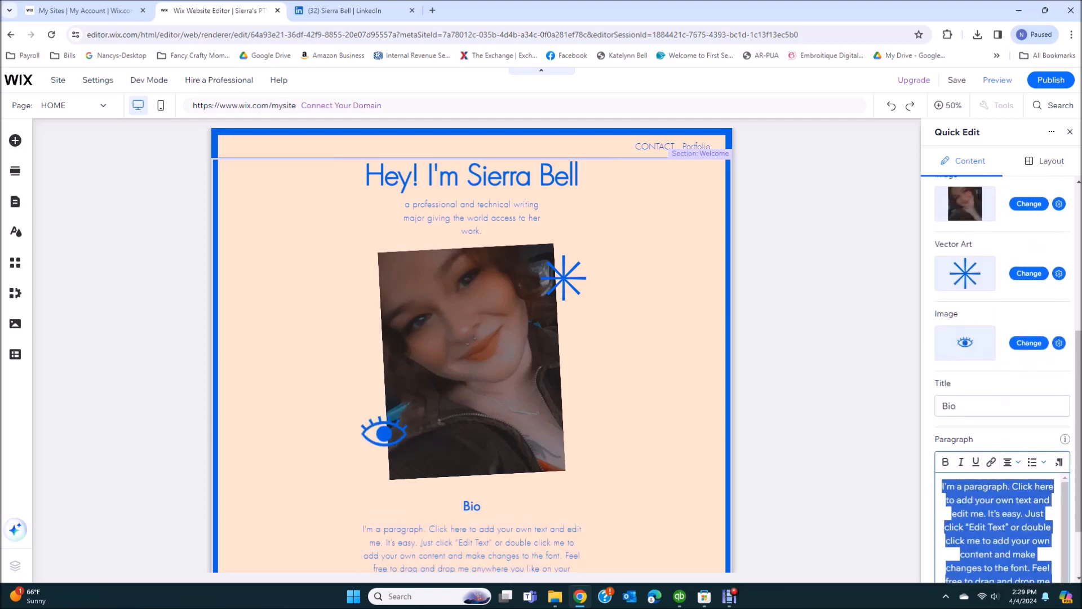
key("BackSpace")
type("Her")
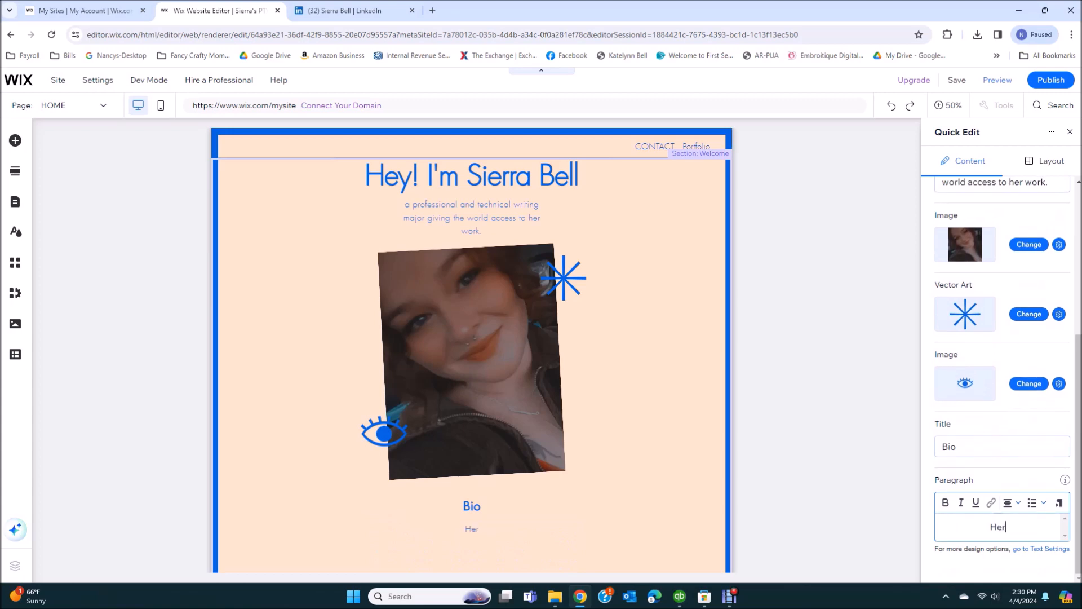
type("e I will")
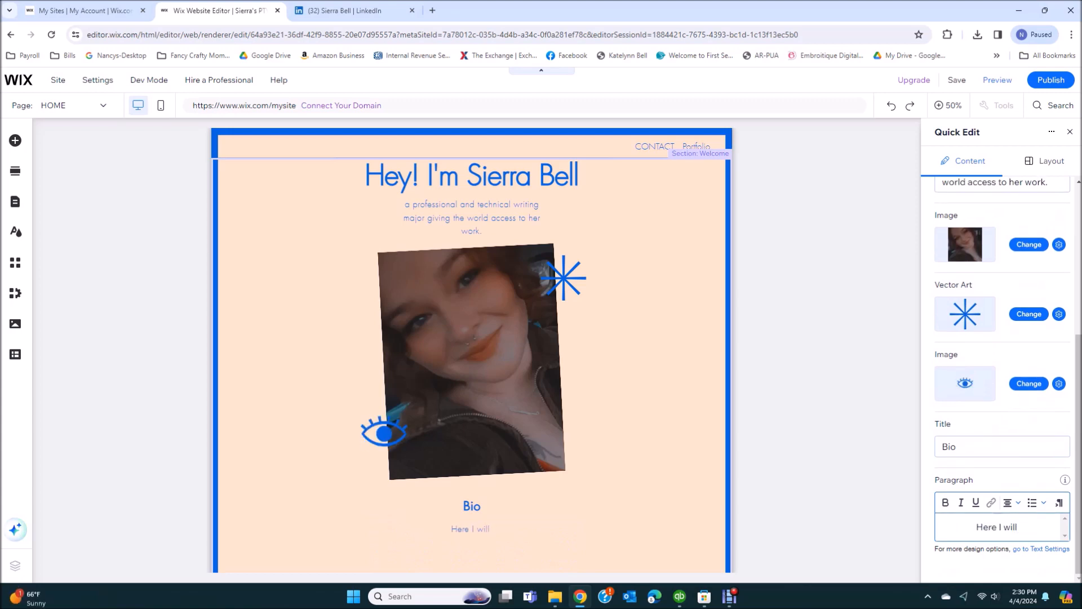
type(" insert moree in")
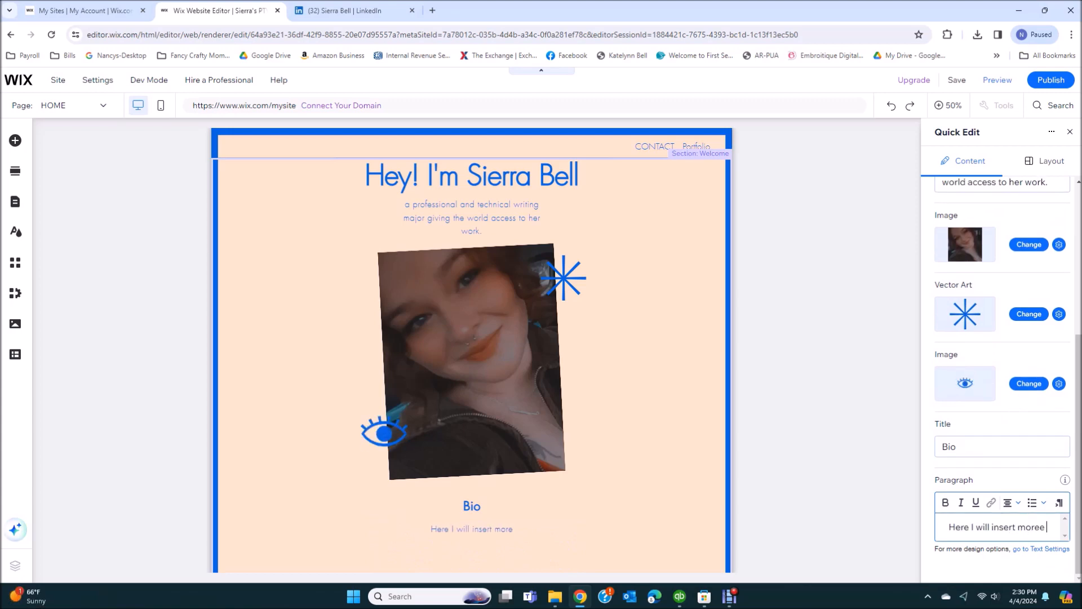
key("BackSpace")
key("BackSpace")
key("BackSpace")
key("BackSpace")
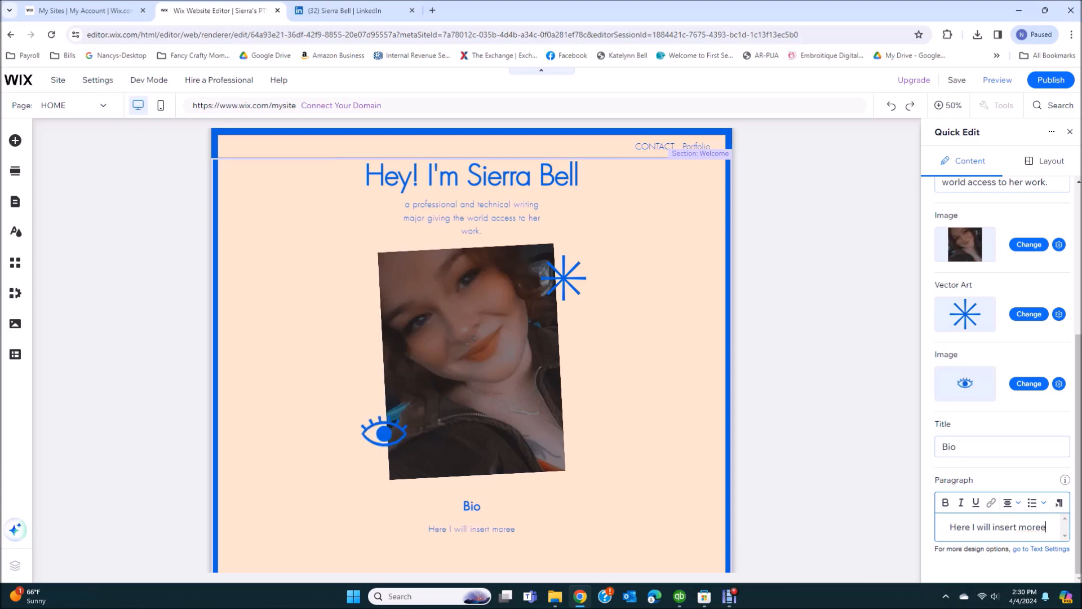
type("infor")
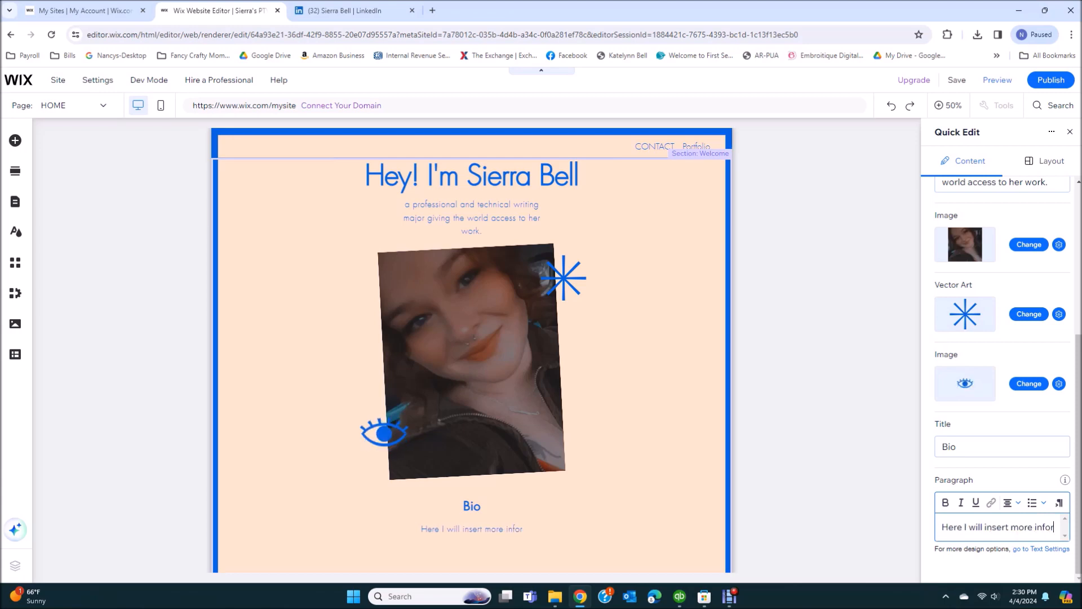
type("mation about myse")
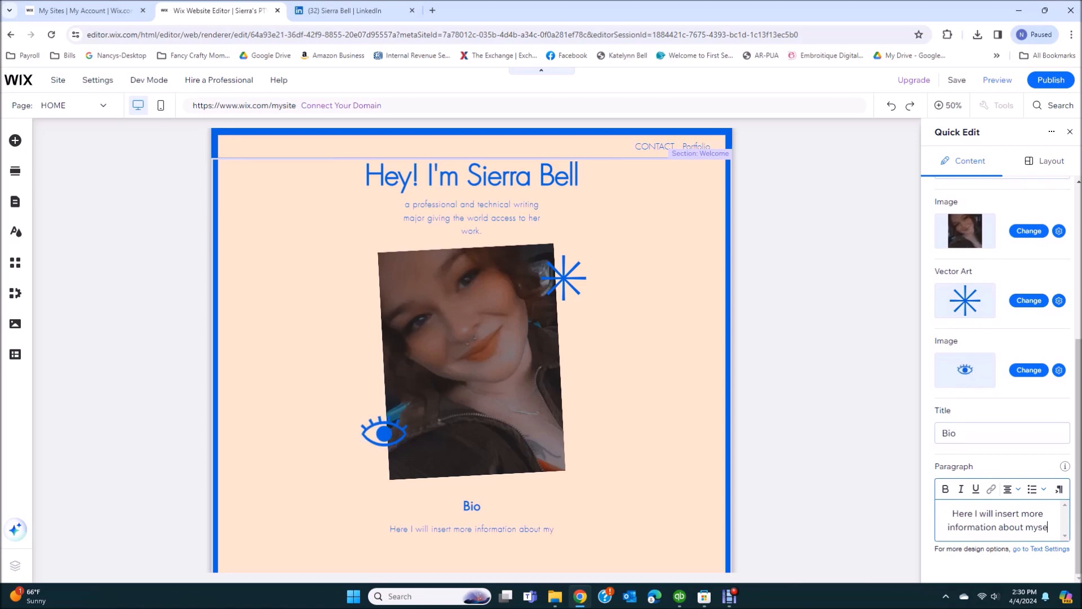
type("lf!")
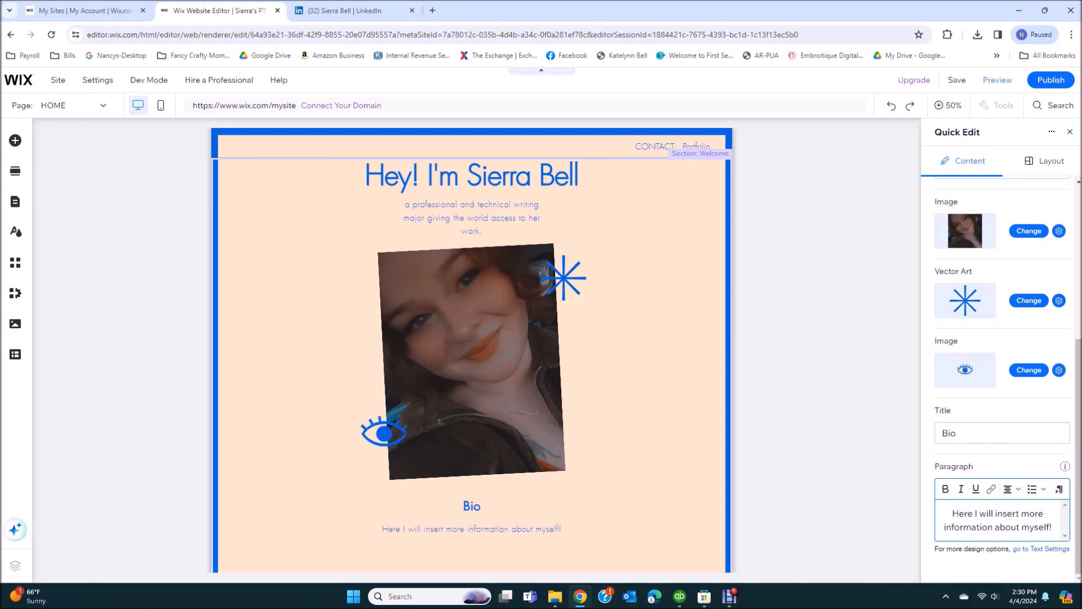
scroll(1002, 527, "up", 2)
scroll(1002, 541, "up", 3)
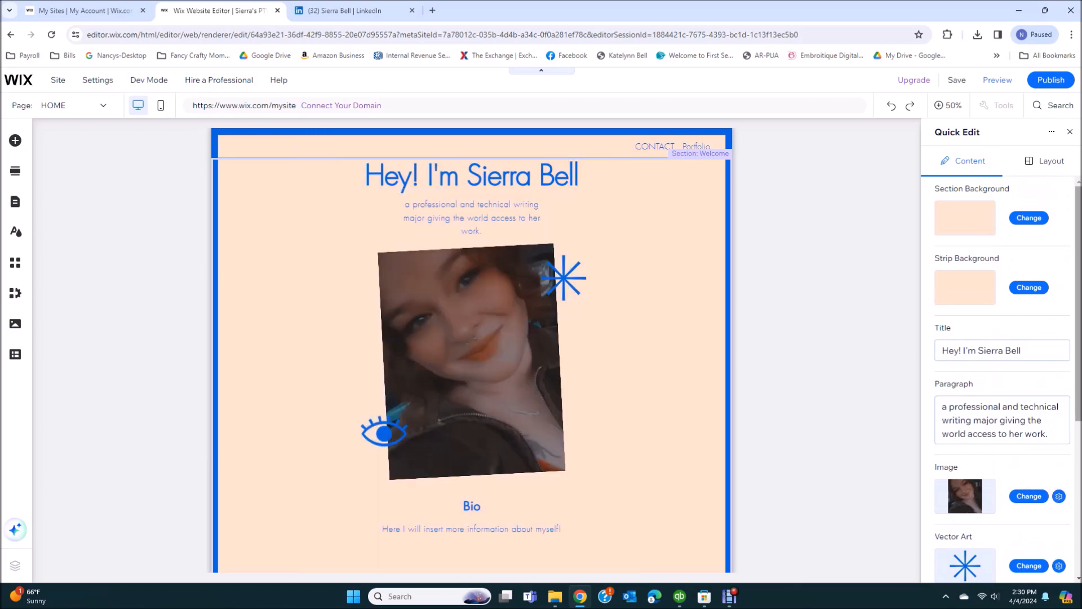
Close the current Quick Edit panel and open Quick Edit on the blue Social strip
left_click(1070, 132)
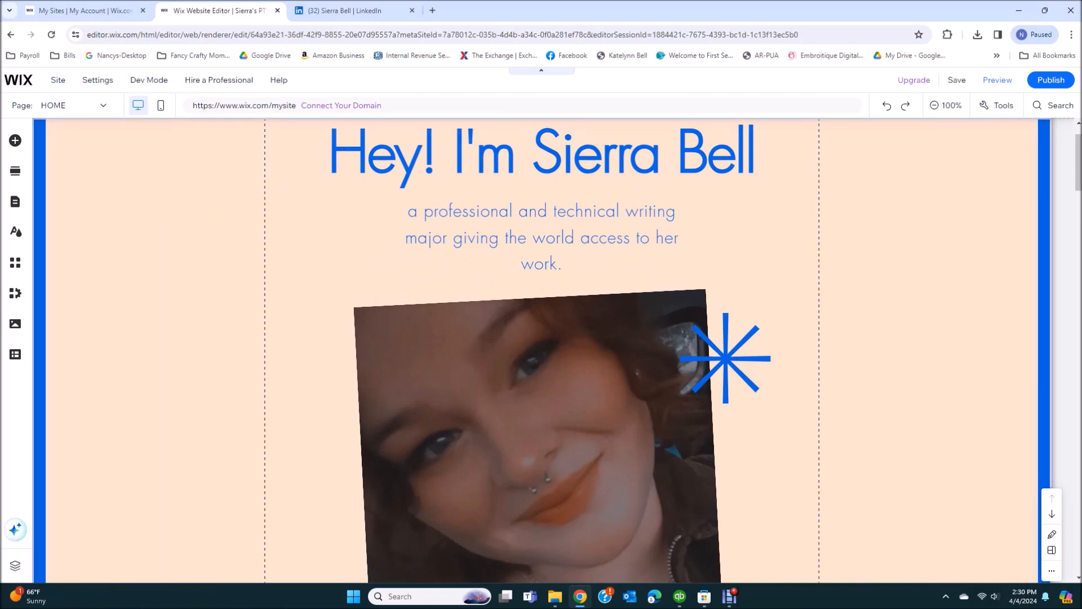
scroll(541, 349, "down", 7)
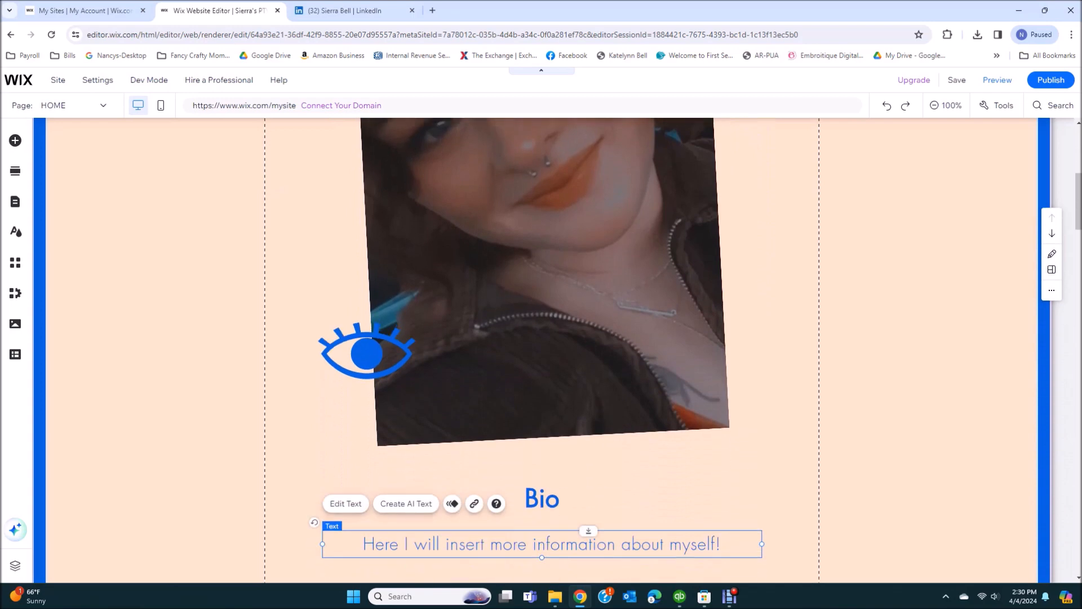
scroll(541, 349, "down", 8)
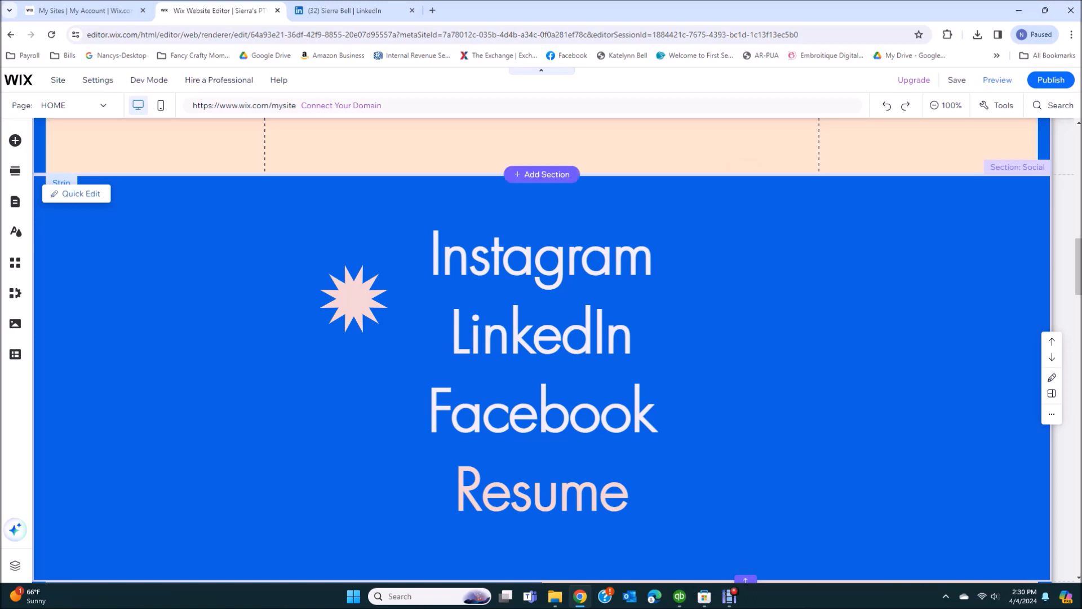
left_click(76, 194)
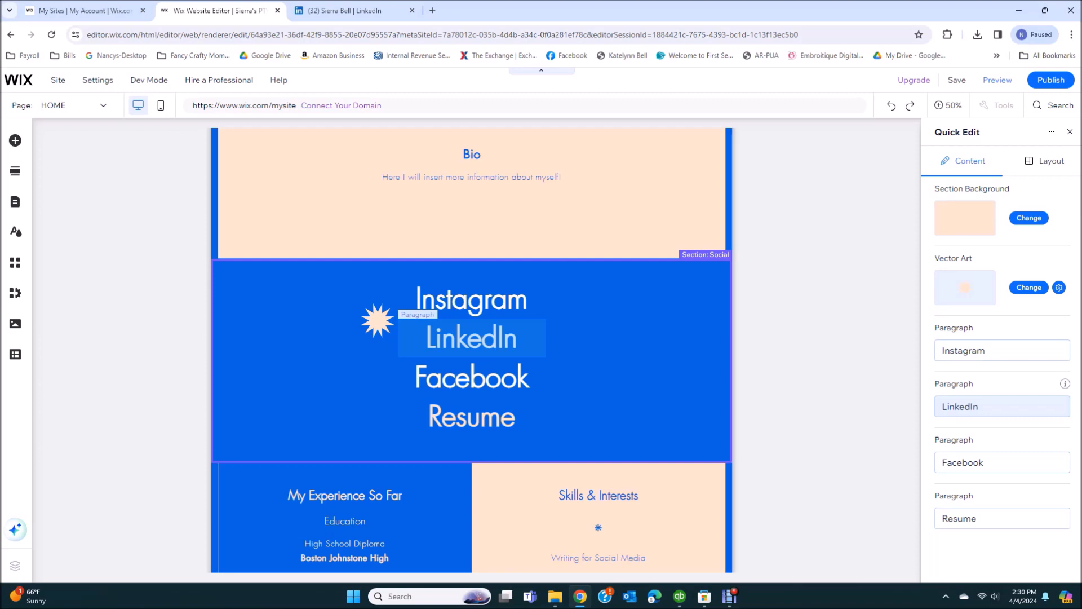
Copy the LinkedIn profile URL from the LinkedIn tab, then return to the Wix editor
left_click(343, 10)
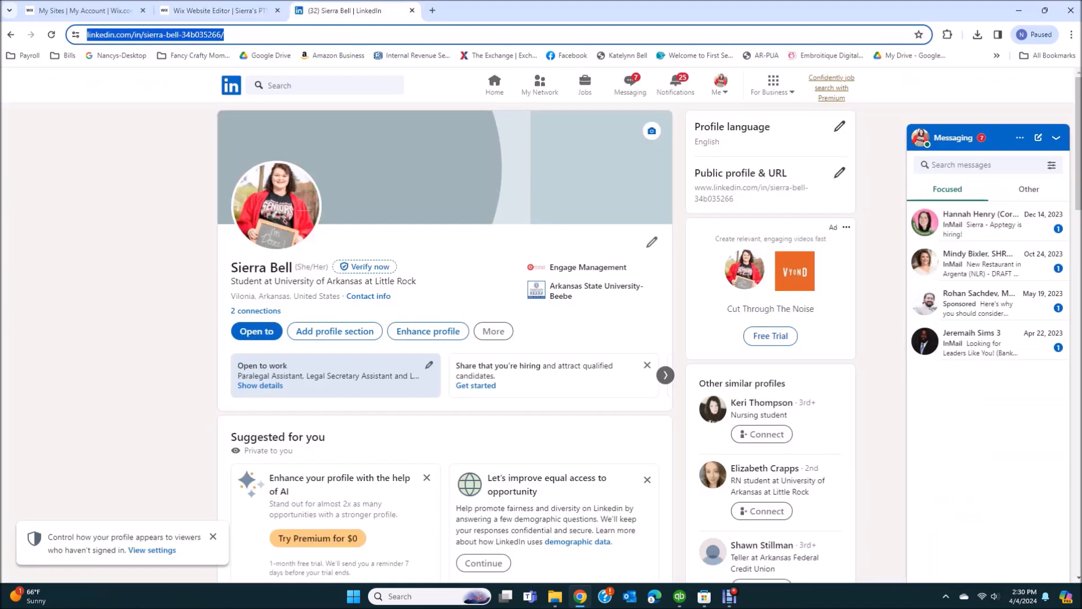
right_click(160, 35)
left_click(197, 115)
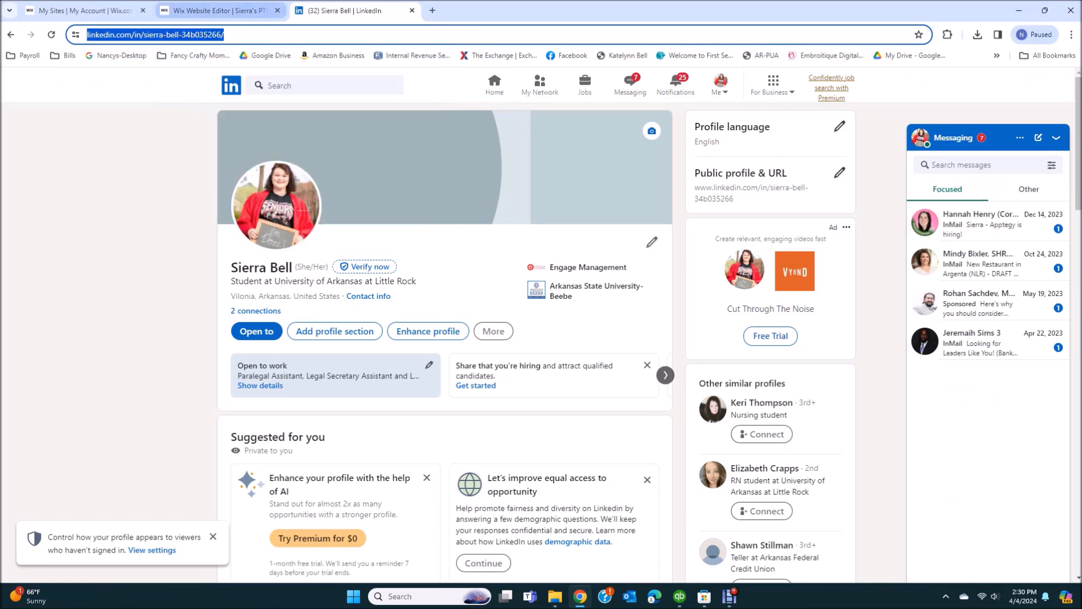
left_click(214, 10)
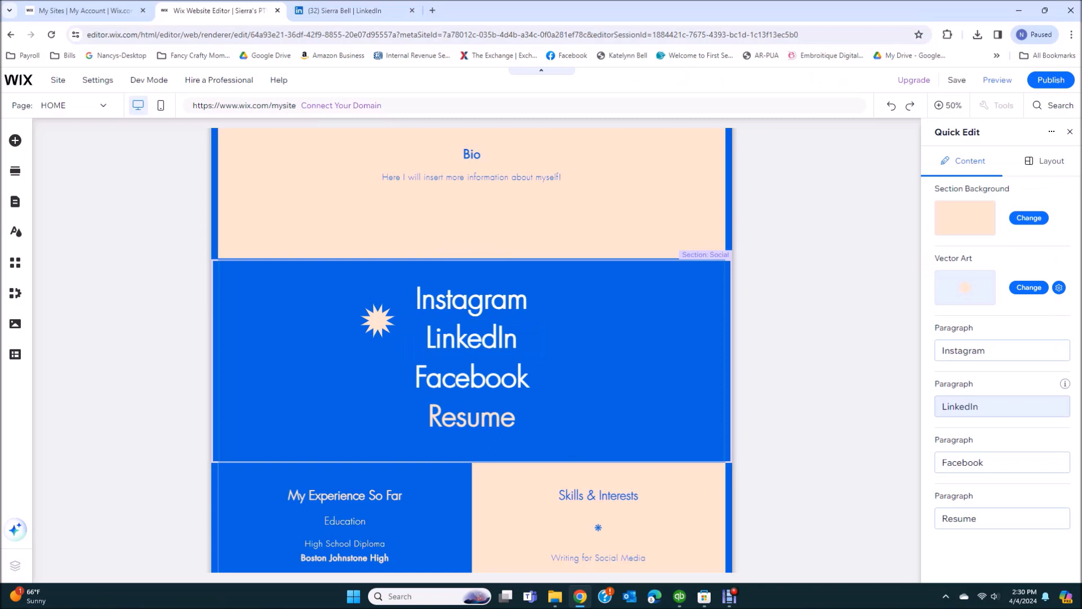
Link the LinkedIn text to the pasted LinkedIn profile web address, opening in a new window
left_click(1001, 407)
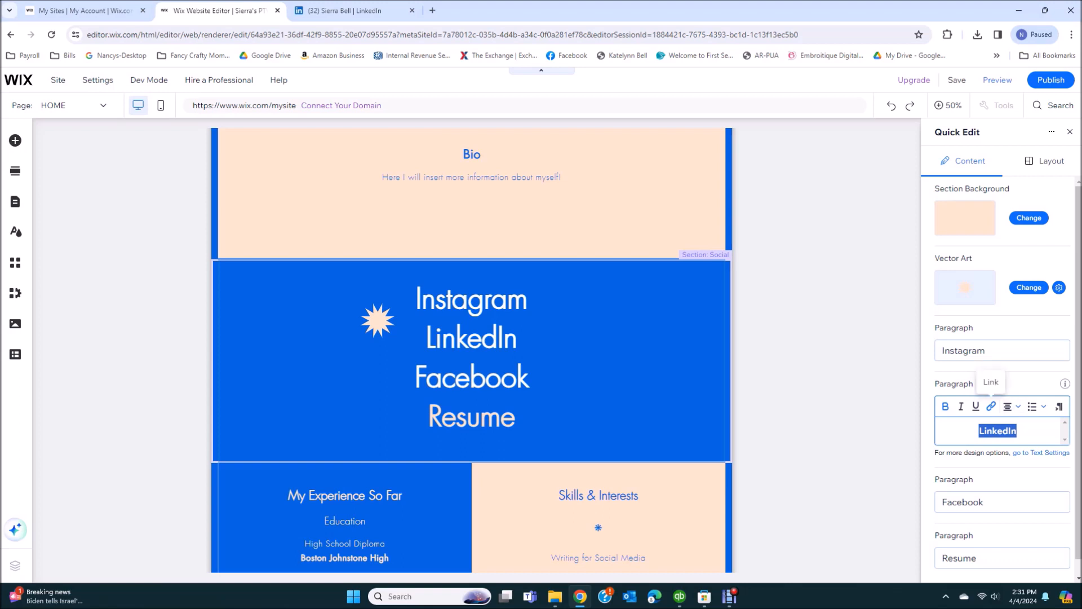
left_click(991, 406)
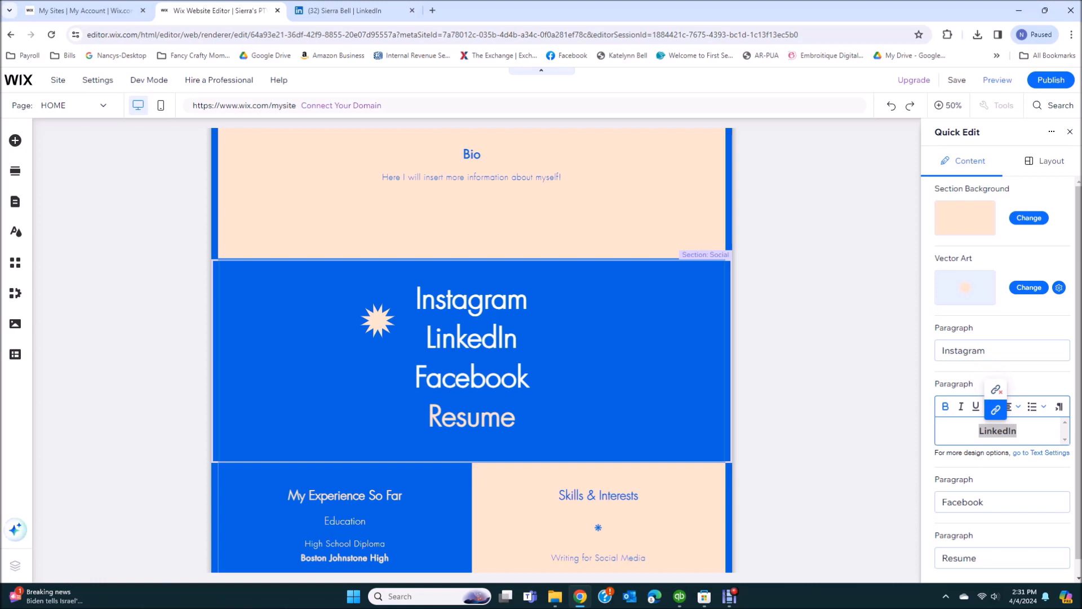
left_click(995, 410)
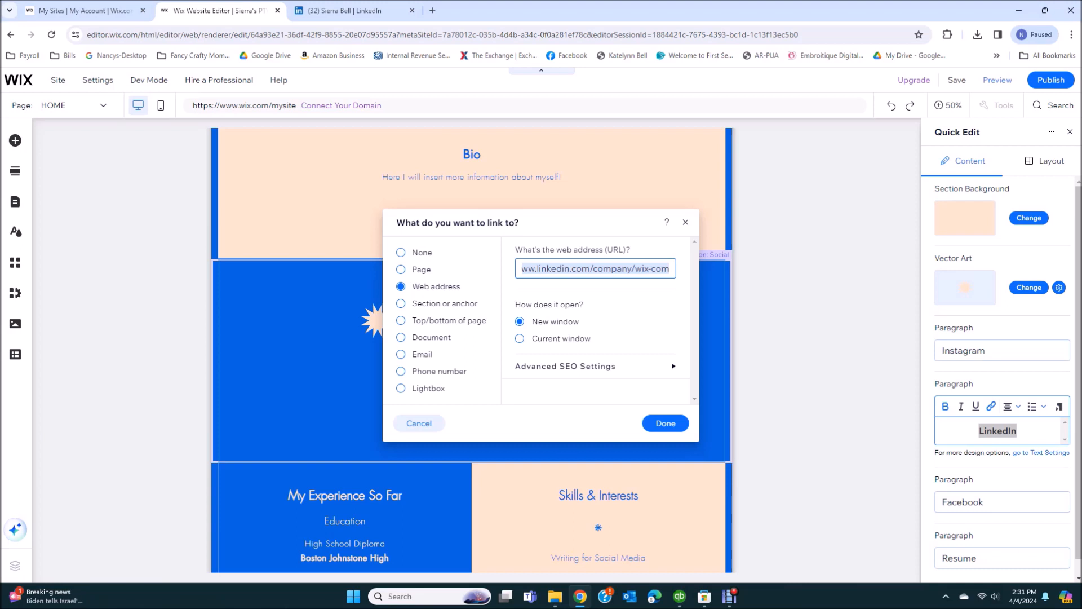
key("BackSpace")
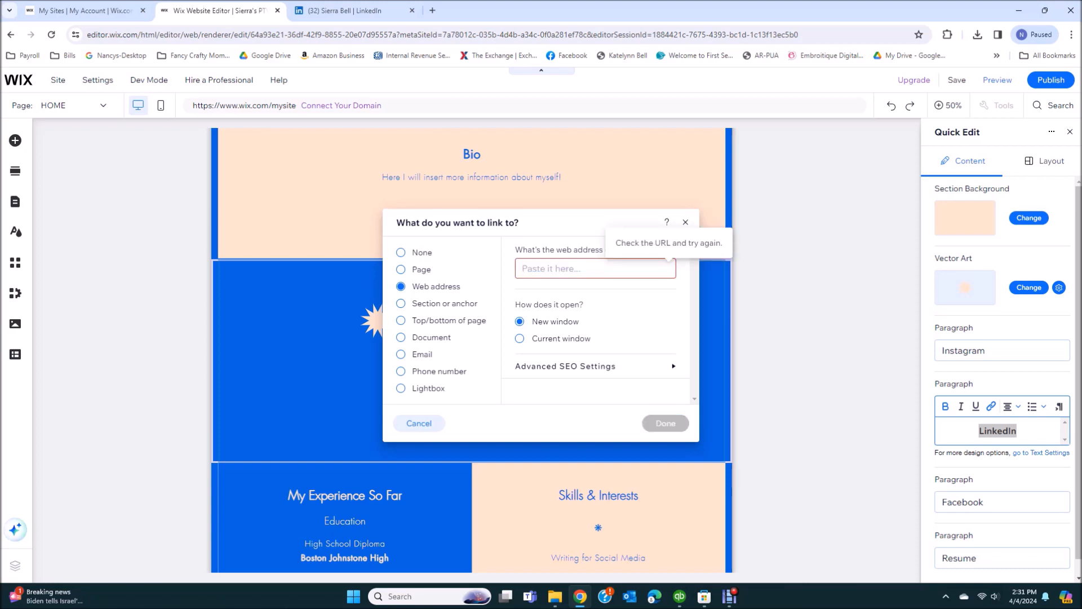
right_click(632, 272)
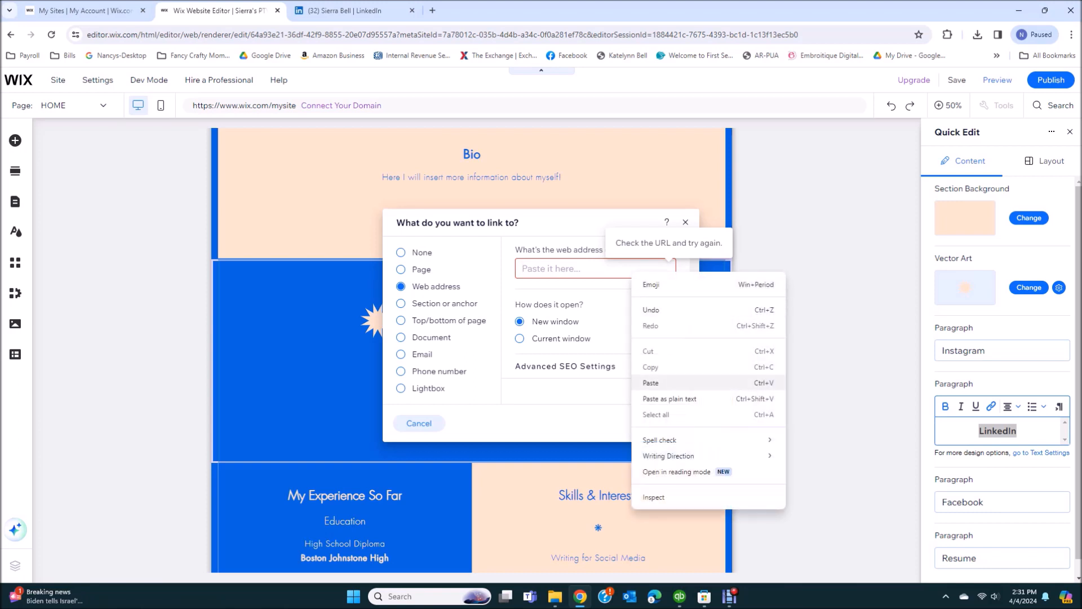
left_click(650, 383)
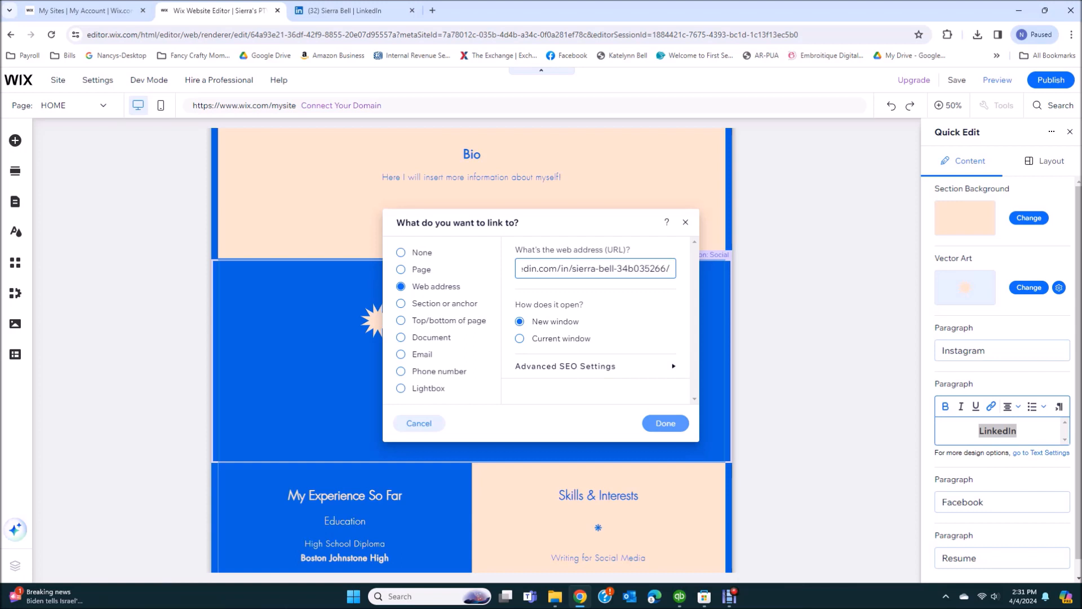
left_click(665, 422)
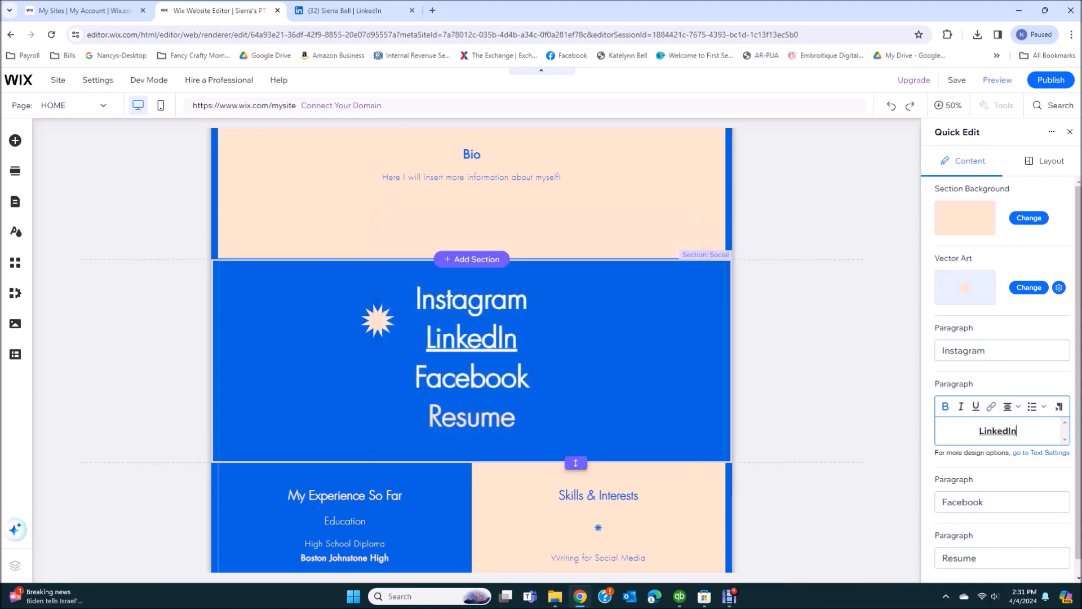
scroll(1003, 431, "down", 1)
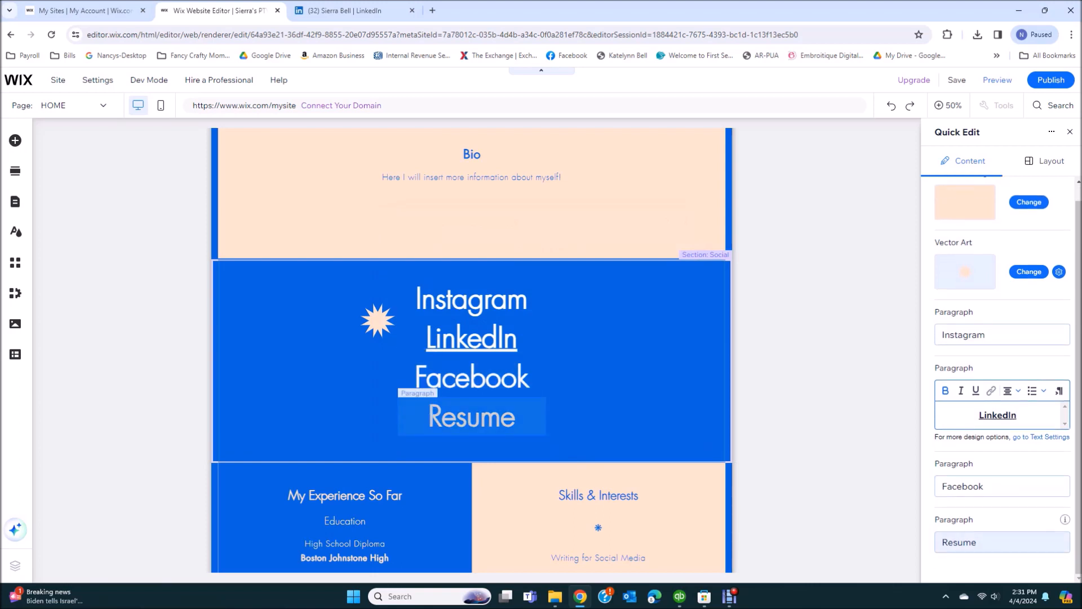
Upload the résumé Word file and link the Resume text to that document
left_click(1002, 542)
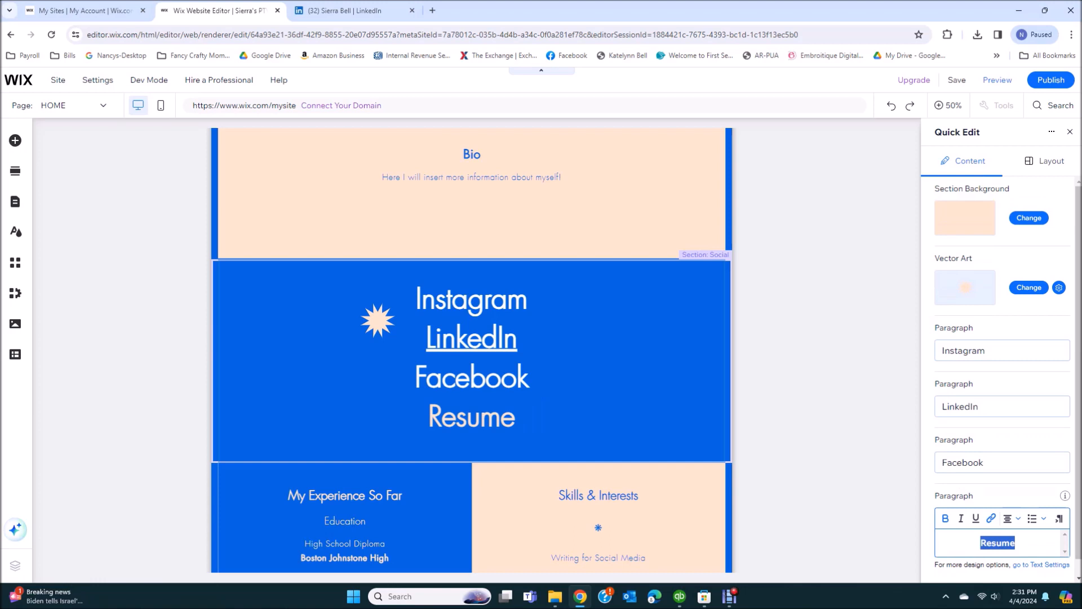
left_click(991, 518)
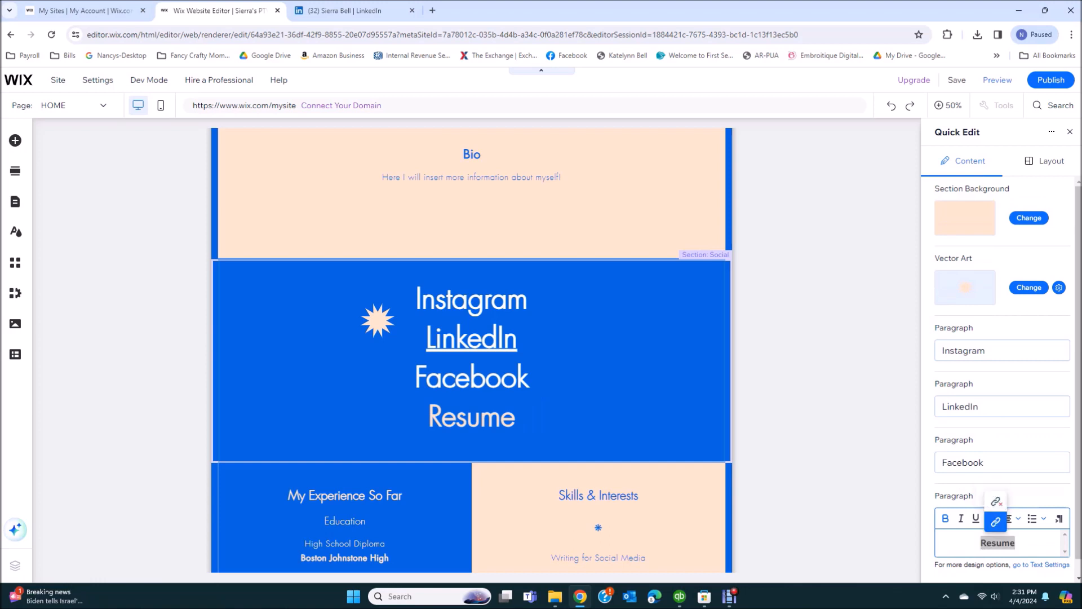
left_click(996, 521)
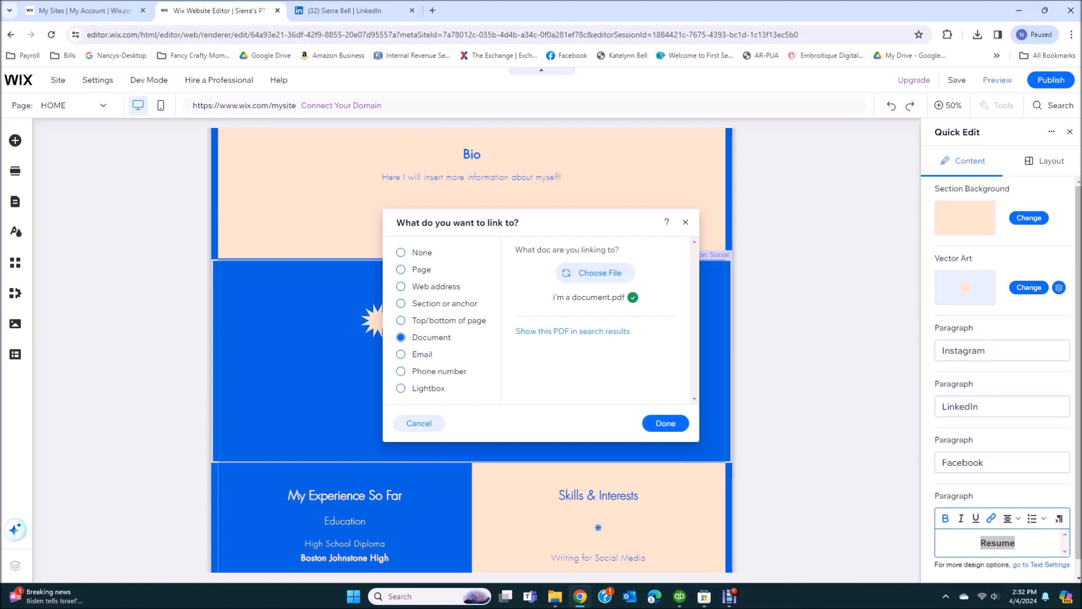
left_click(594, 273)
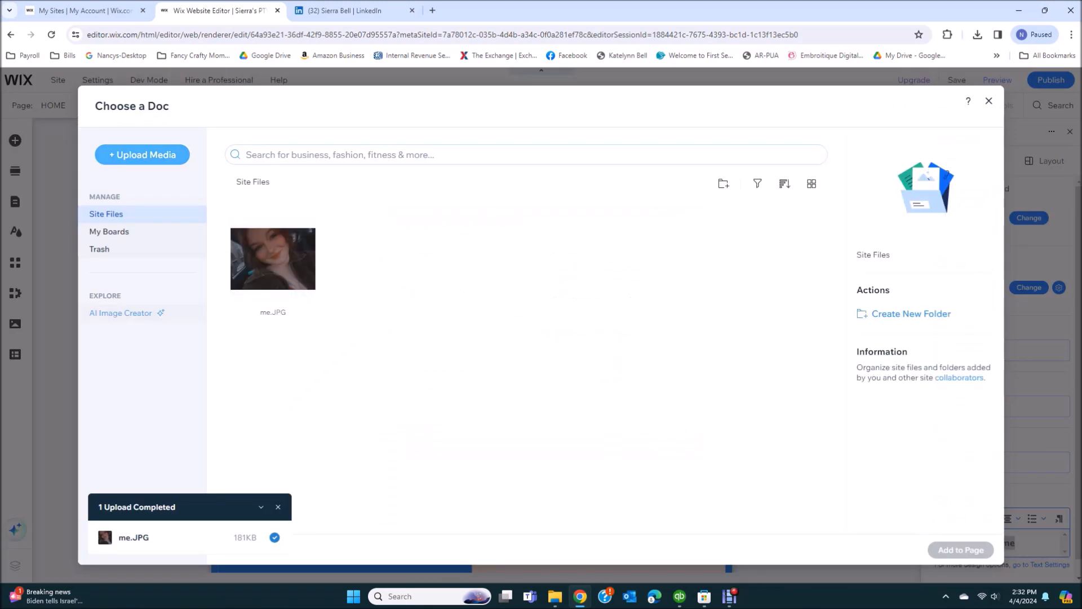
left_click(142, 155)
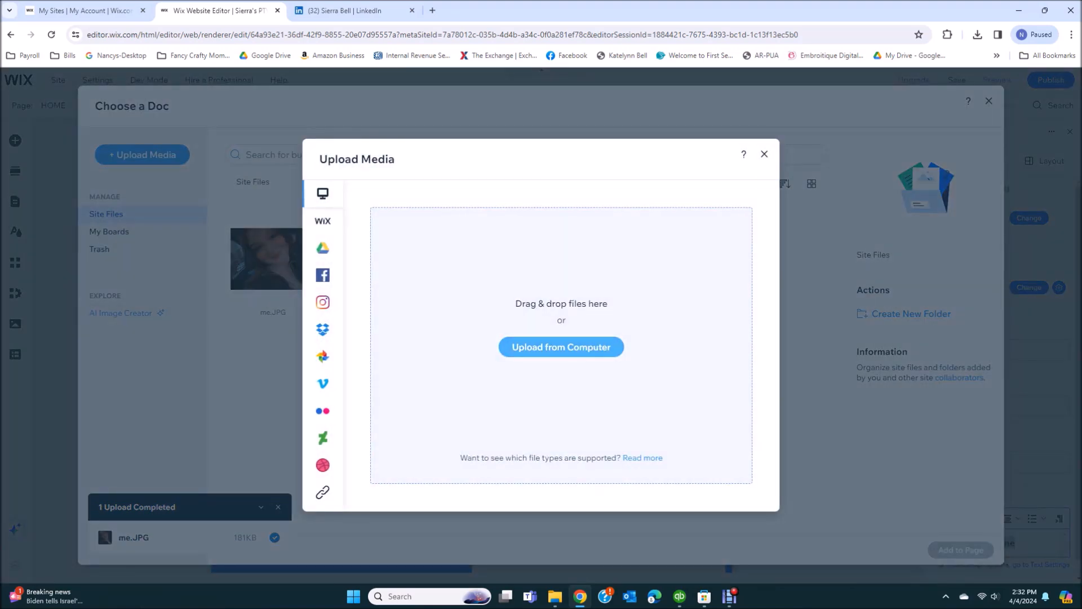
left_click(561, 346)
left_click(462, 282)
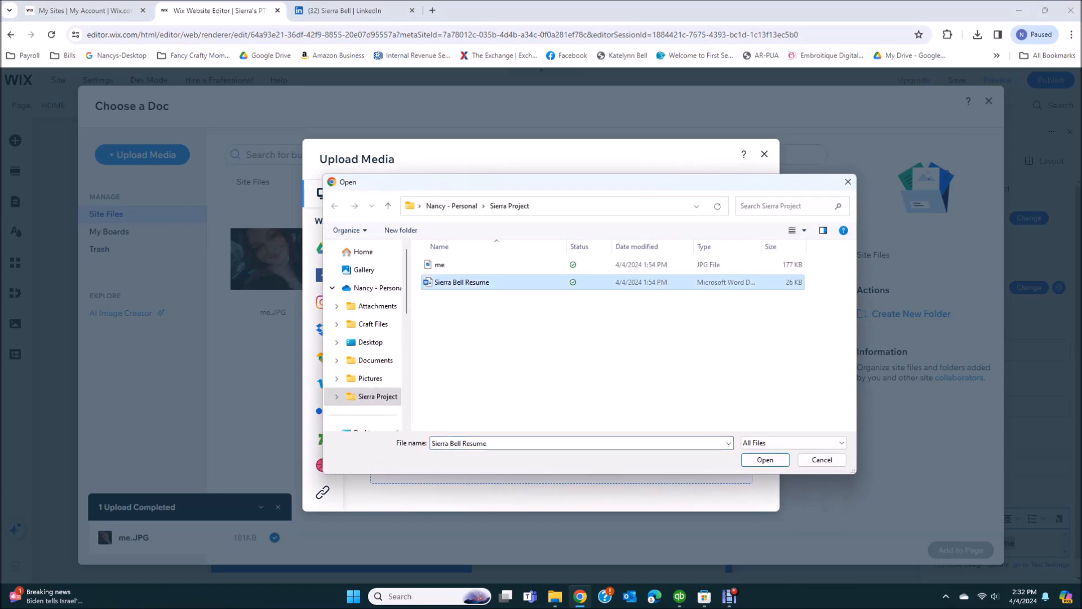
left_click(765, 459)
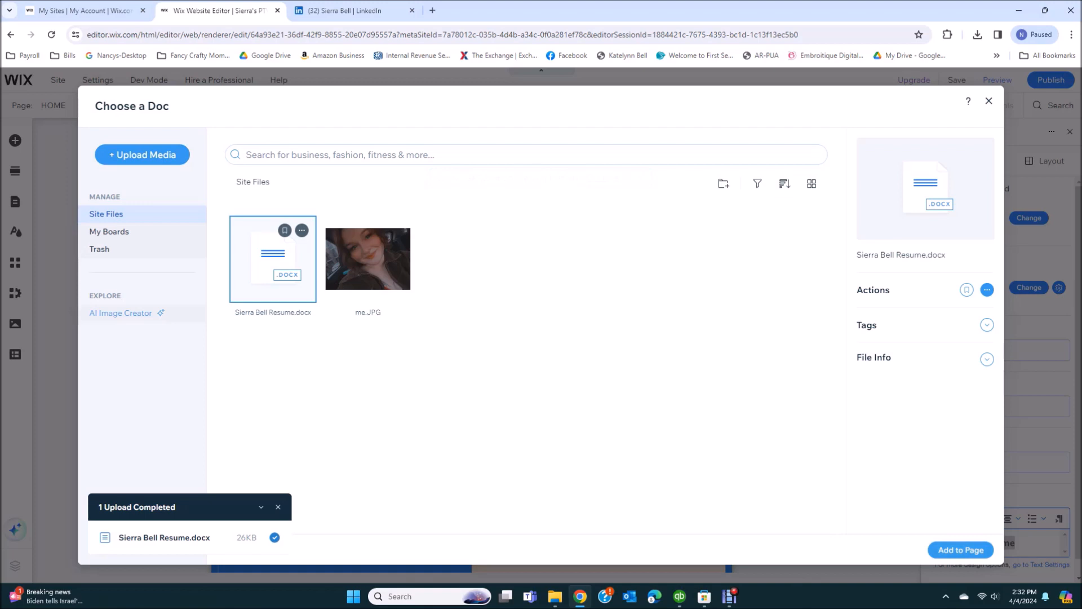
left_click(961, 549)
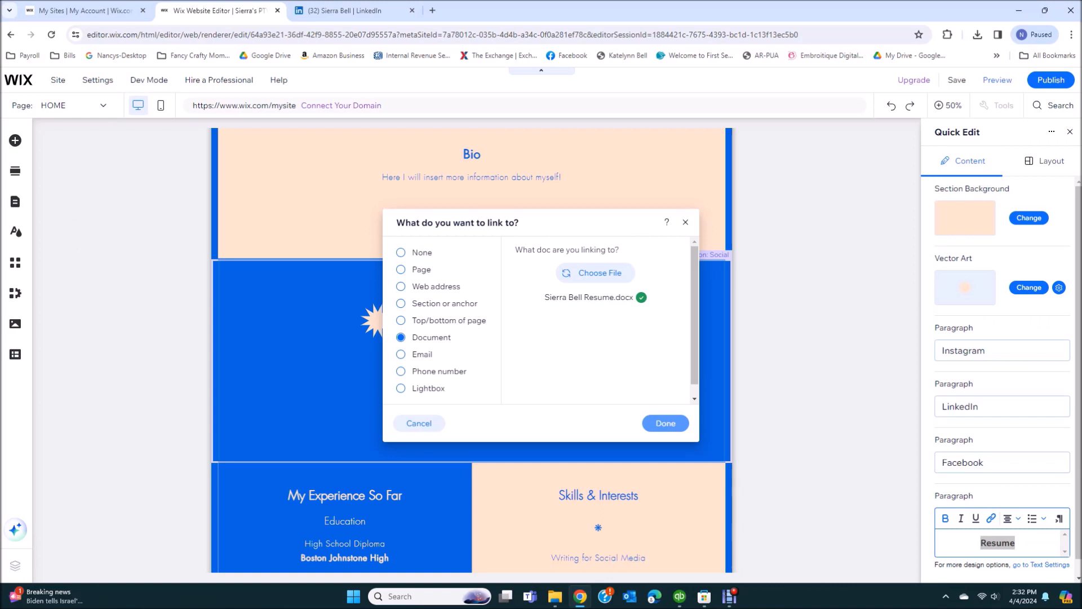
left_click(665, 424)
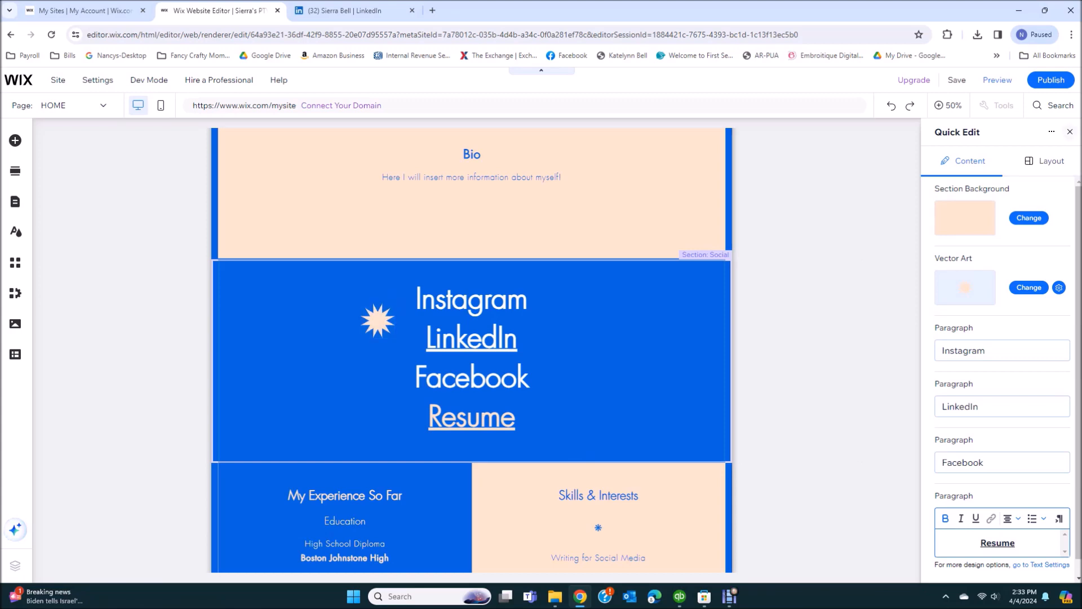
Open Quick Edit on the Resume section and change the high school to Vilonia High School
left_click(1070, 132)
scroll(541, 349, "down", 7)
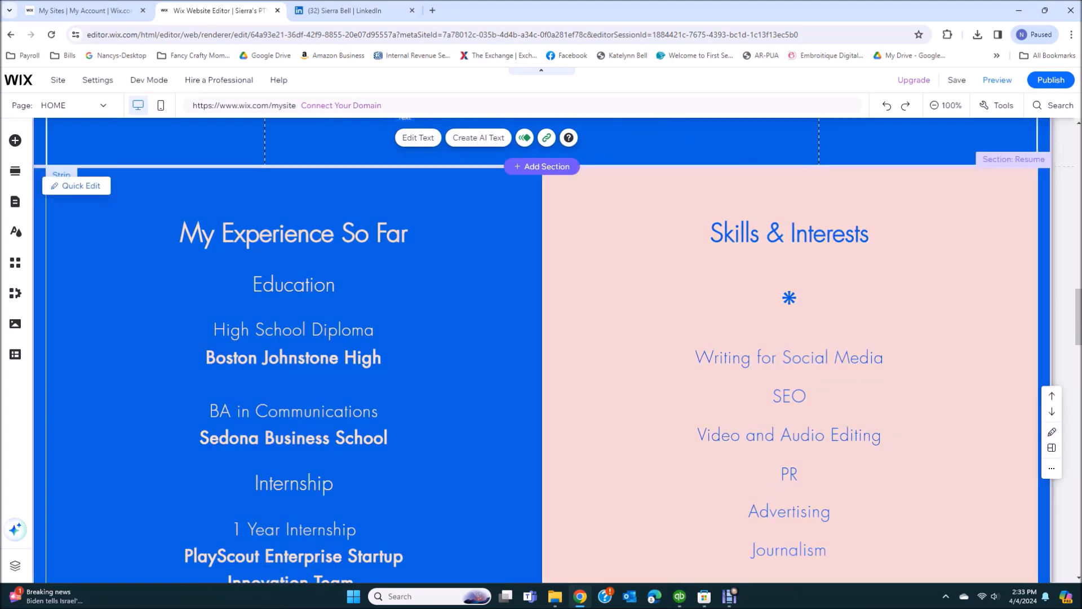
left_click(79, 185)
scroll(1002, 473, "down", 1)
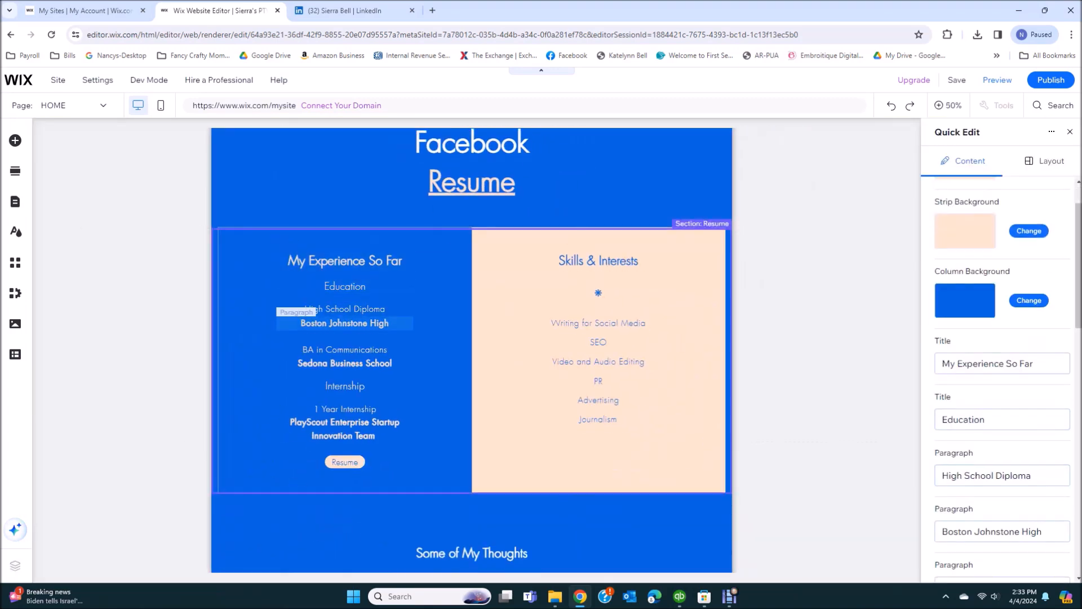
left_click(1002, 531)
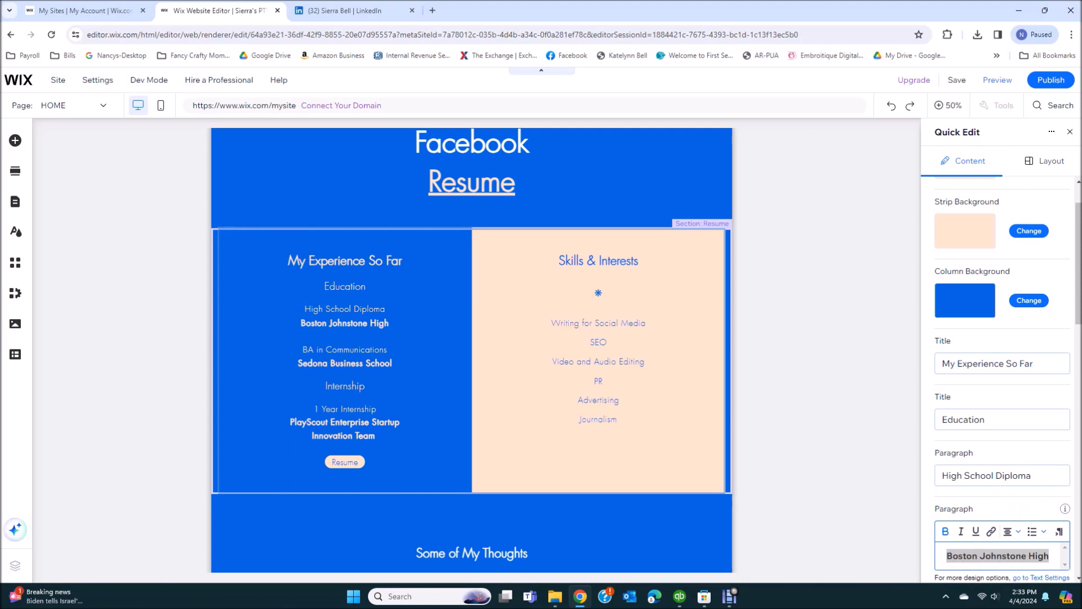
key("BackSpace")
type("Vilonia High School")
Set the degree to Associates in Liberal Arts and Science at Arkansas State University Beebe
scroll(1002, 513, "down", 5)
left_click(1002, 344)
type("Associates in Liberal Arts and Science")
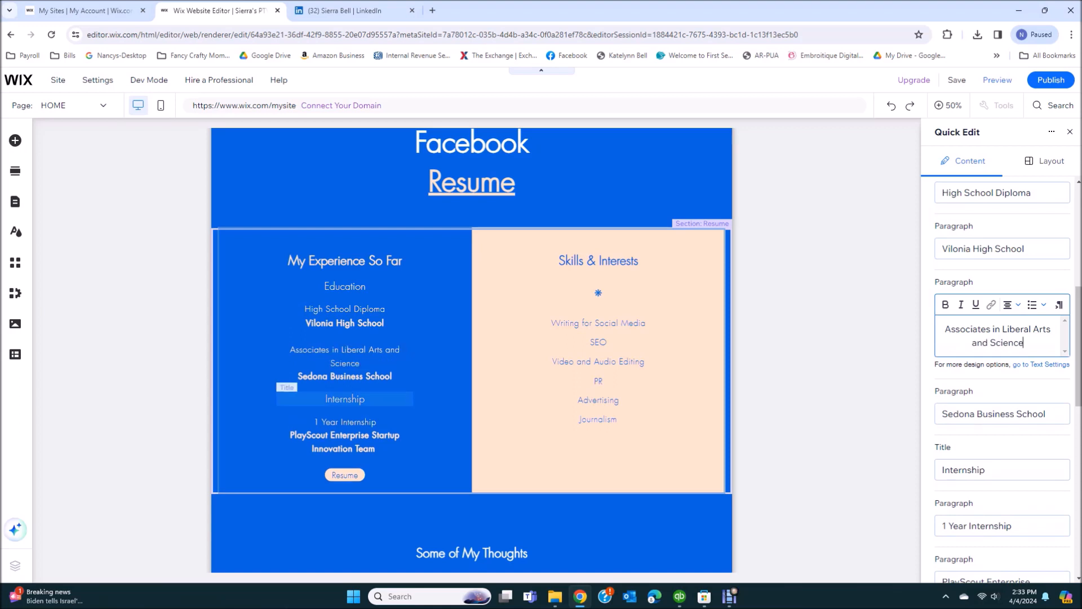
left_click(1002, 414)
type("Arkansas State University Beebe")
Remove the Internship heading and enter Leasing Consultant at Centerstone Apartments / Engage Management
key("Tab")
key("BackSpace")
key("Tab")
type("Leasing Consultant")
key("Tab")
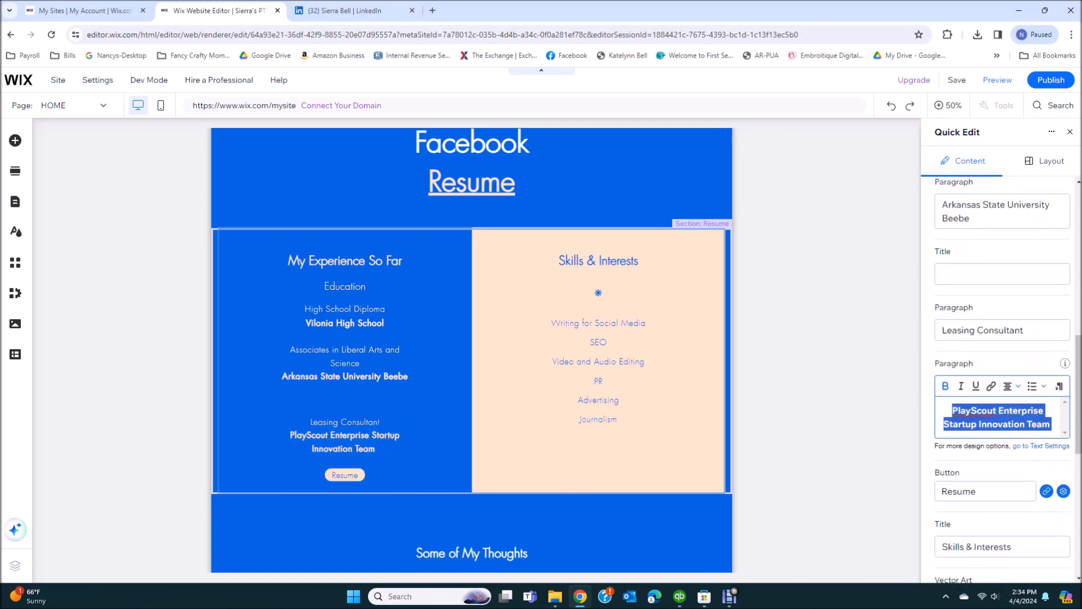
type("Engage Manage")
key("ctrl+a")
key("BackSpace")
type("Centerstone Apartments")
key("Return")
type("Engage Management")
Link the Resume button to the résumé document
scroll(1046, 378, "down", 2)
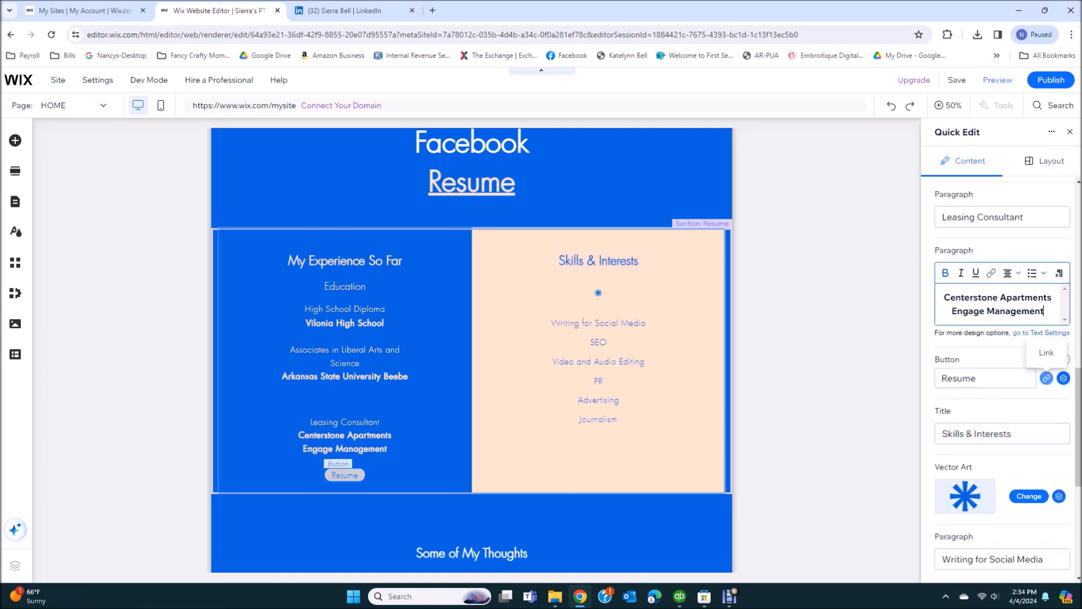
left_click(1046, 378)
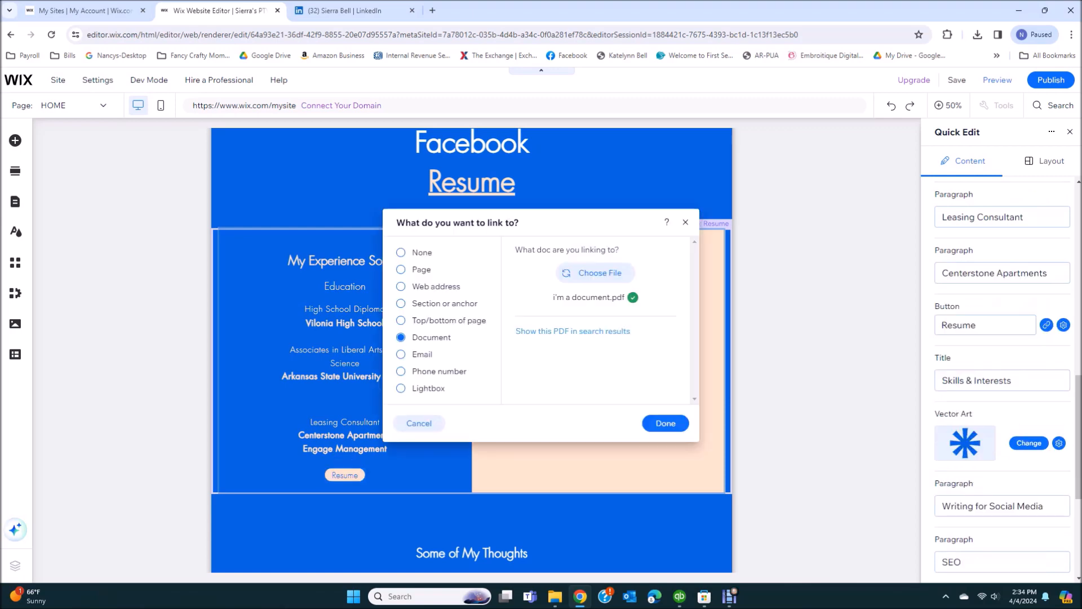
left_click(599, 273)
double_click(274, 260)
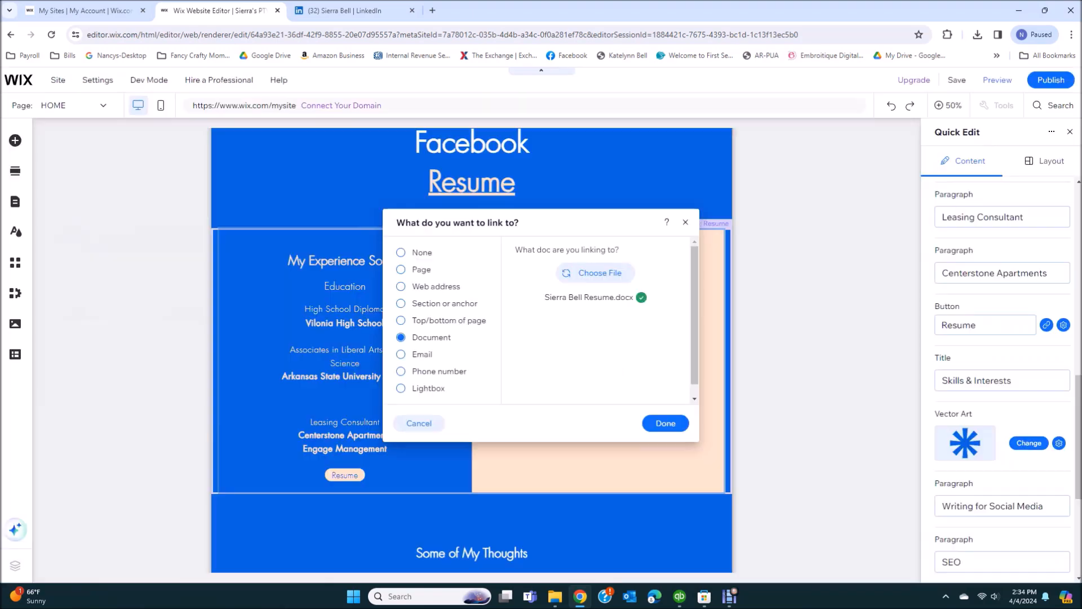
left_click(665, 423)
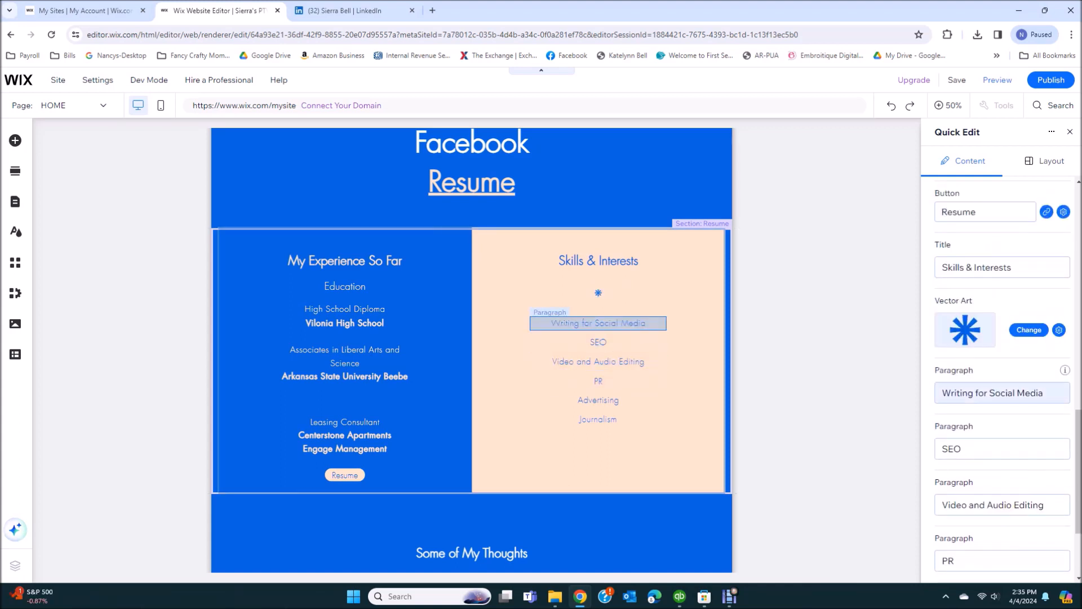
Replace the first two skills with Grant Writing and Nonfiction Writing, correcting the spelling
triple_click(996, 417)
type("Grant Writing")
left_click(995, 488)
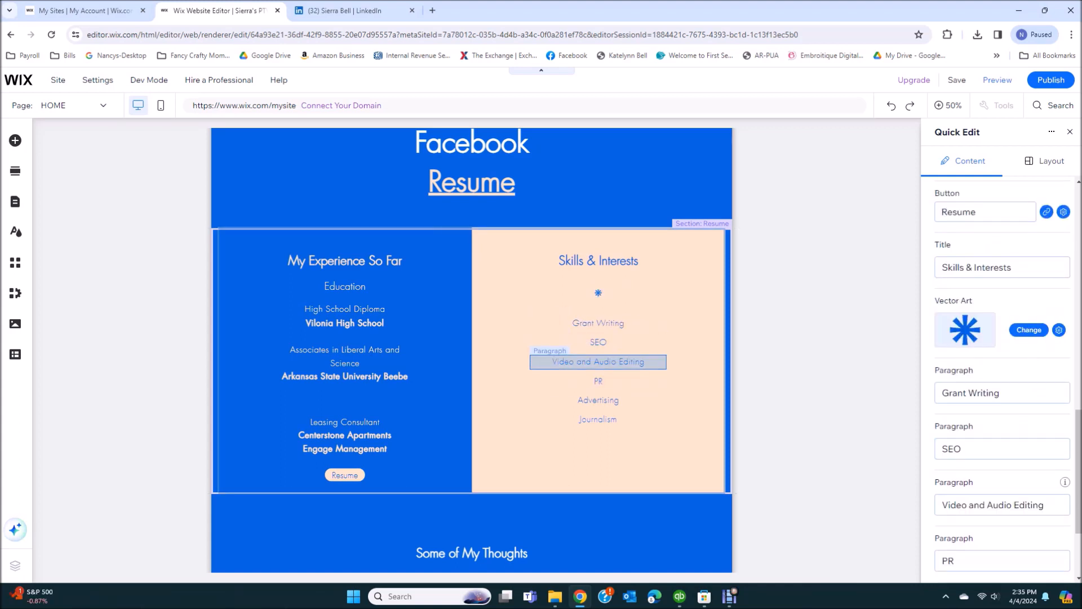
type("NonFiction Writing")
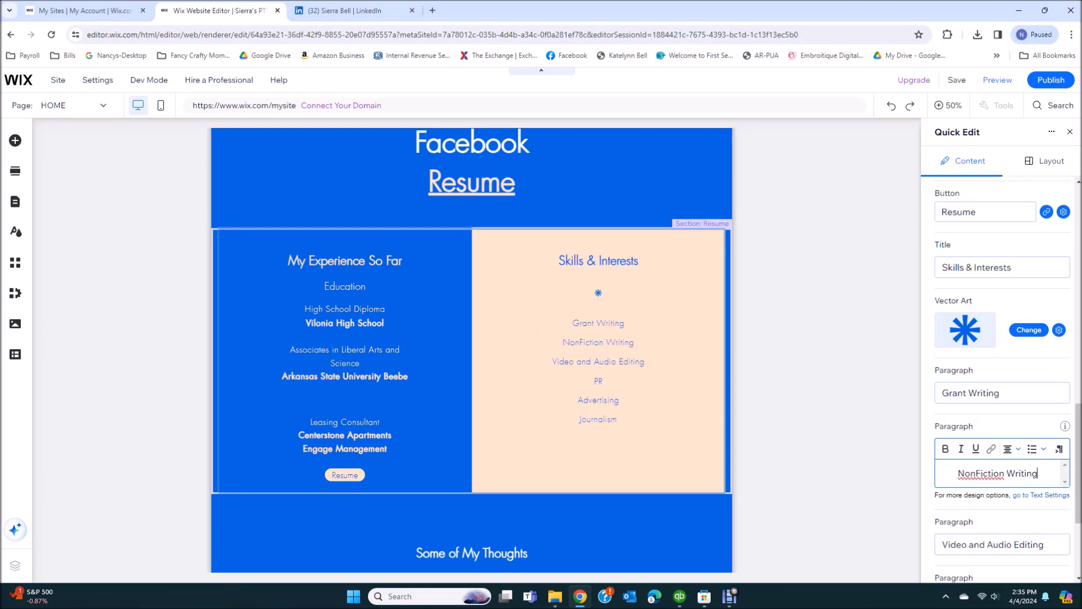
right_click(988, 475)
left_click(953, 299)
scroll(1002, 406, "down", 1)
Change the next skills to Document Design and Usability, empty Advertising and Journalism, and close Quick Edit
left_click(1002, 374)
type("Document Design")
left_click(1002, 430)
type("Usability")
left_click(1002, 487)
key("BackSpace")
left_click(1002, 543)
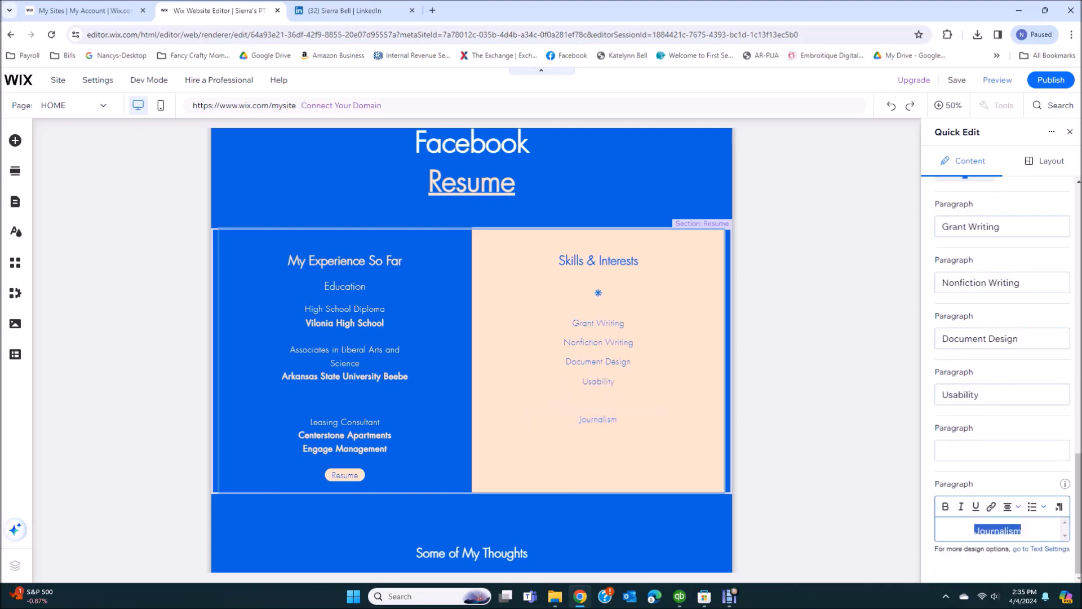
key("BackSpace")
scroll(1002, 395, "up", 15)
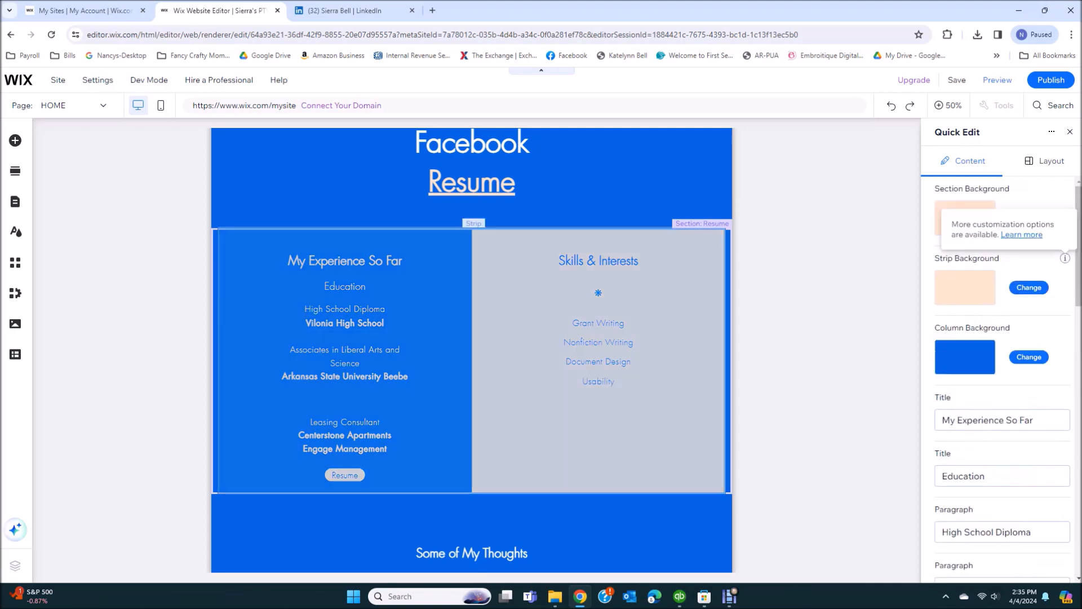
left_click(1069, 132)
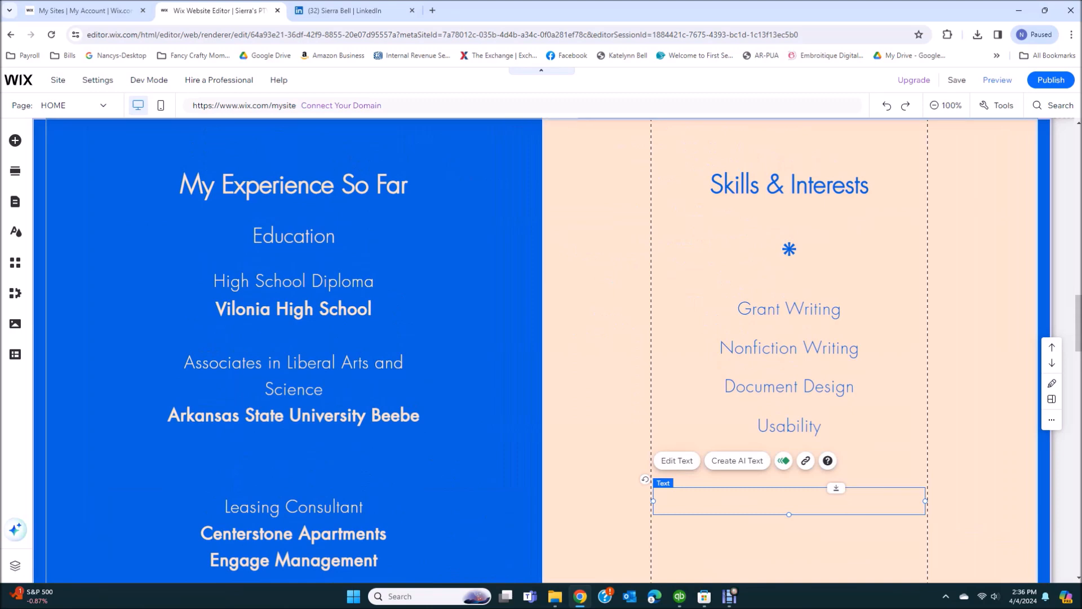
scroll(541, 350, "down", 9)
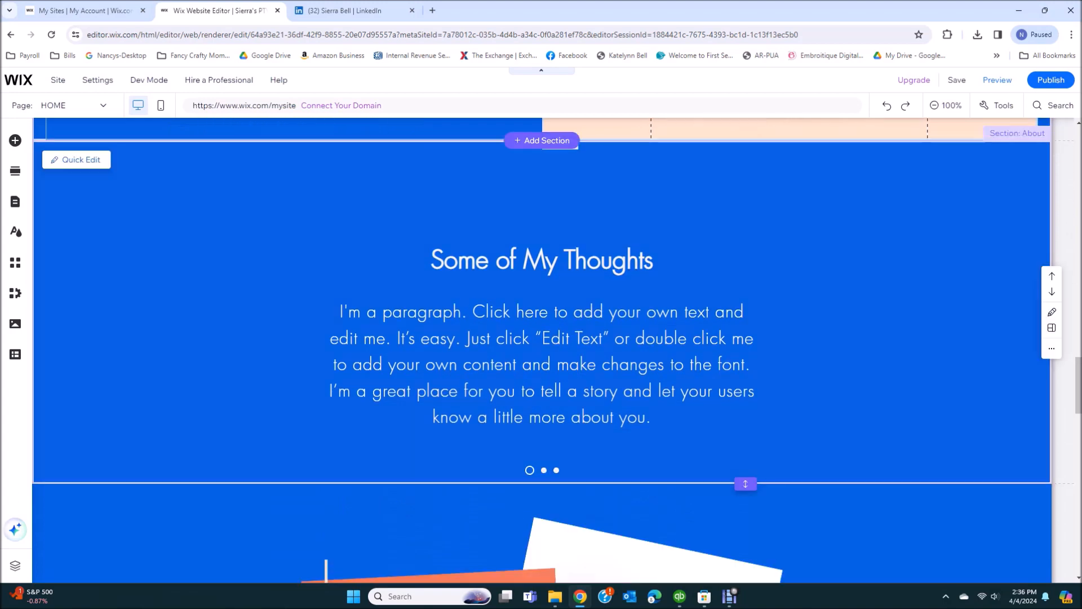
Retitle the Some of My Thoughts section to Portfolio
left_click(77, 160)
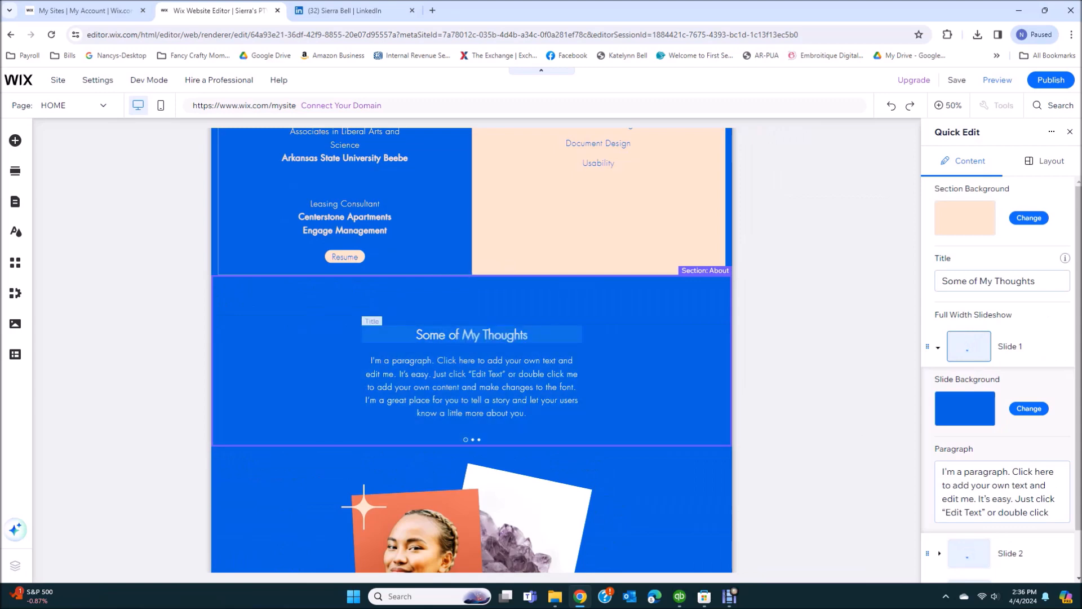
left_click(1031, 280)
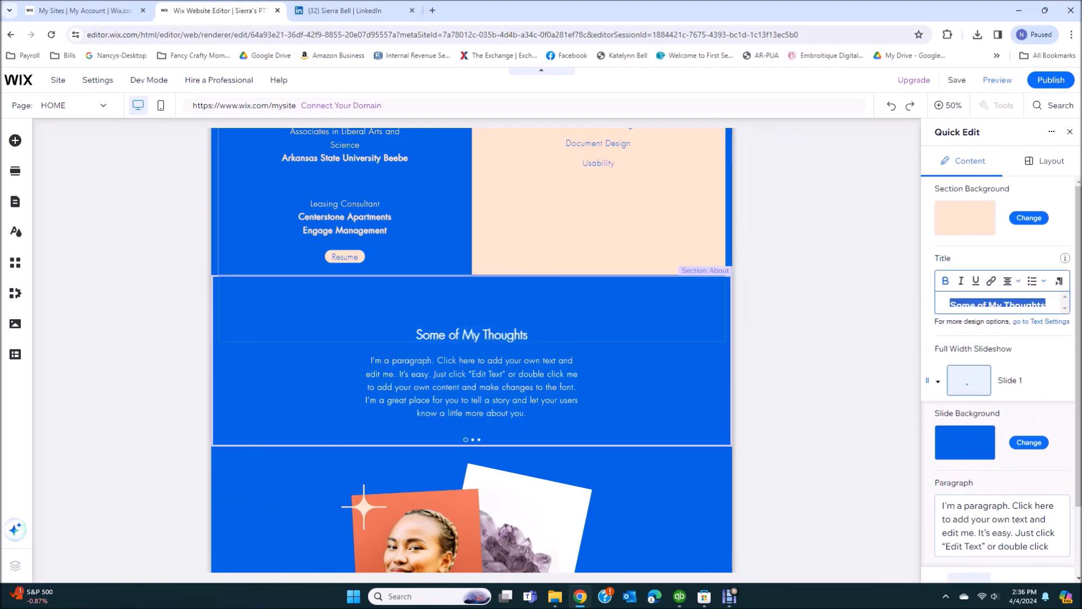
type("Por")
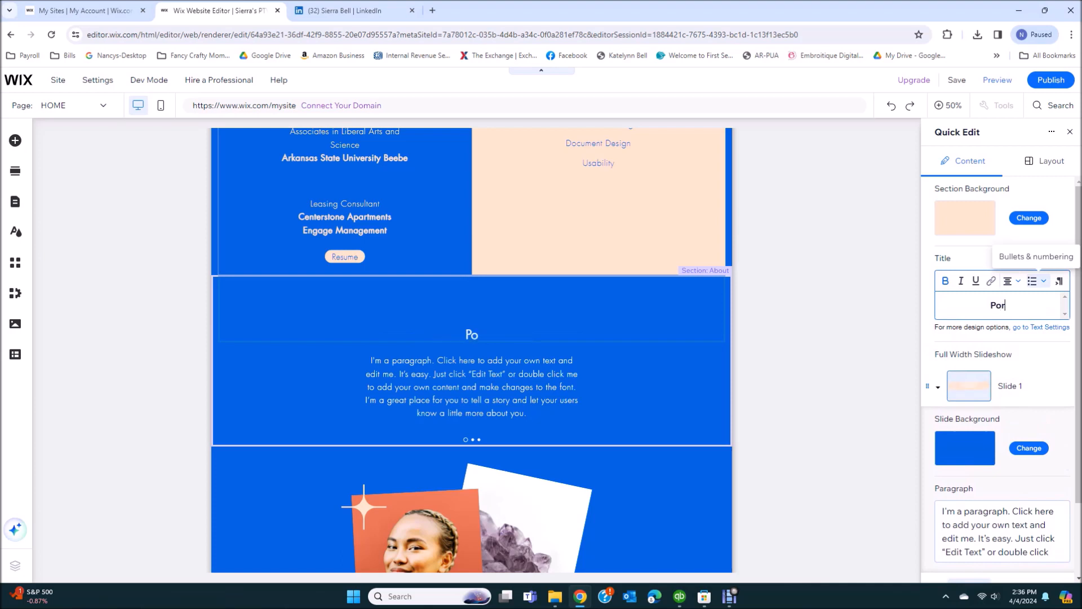
type("tfolio")
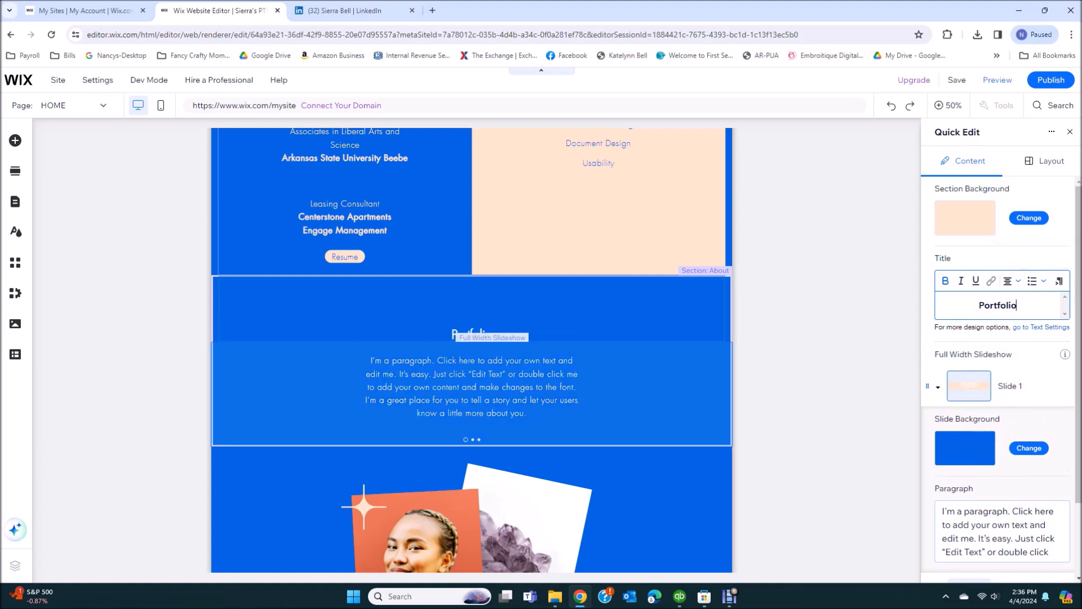
Delete Slides 3 and 2 so only Slide 1 remains
scroll(1000, 367, "down", 2)
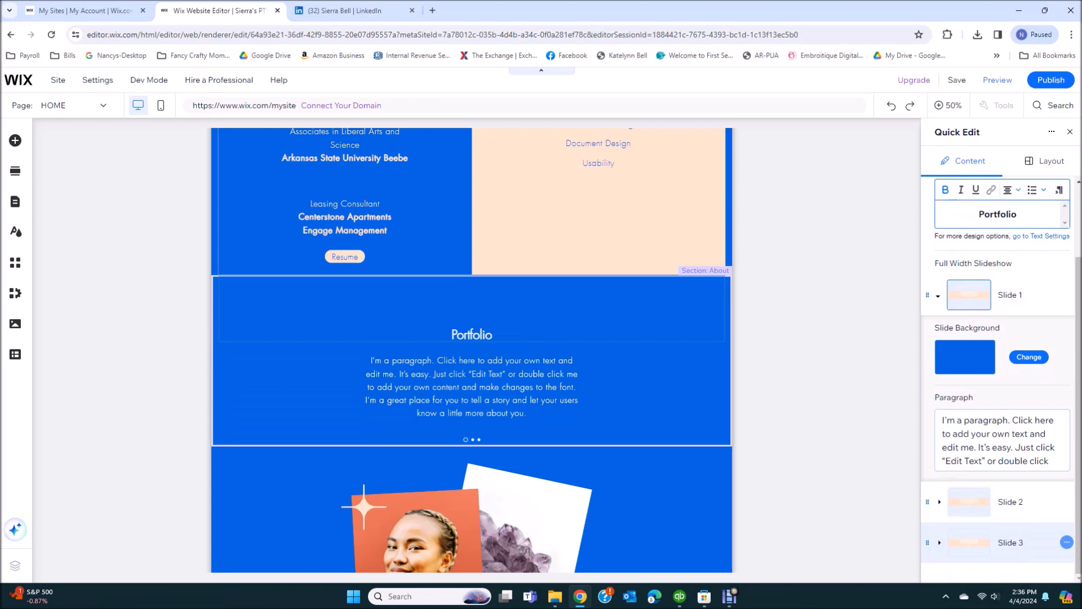
left_click(1066, 542)
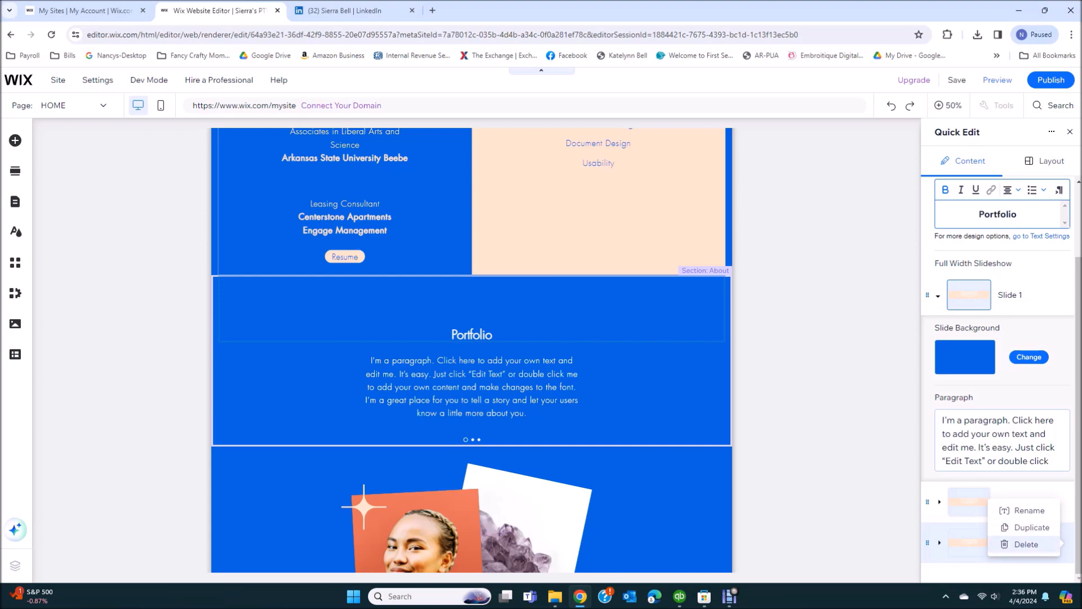
left_click(1049, 544)
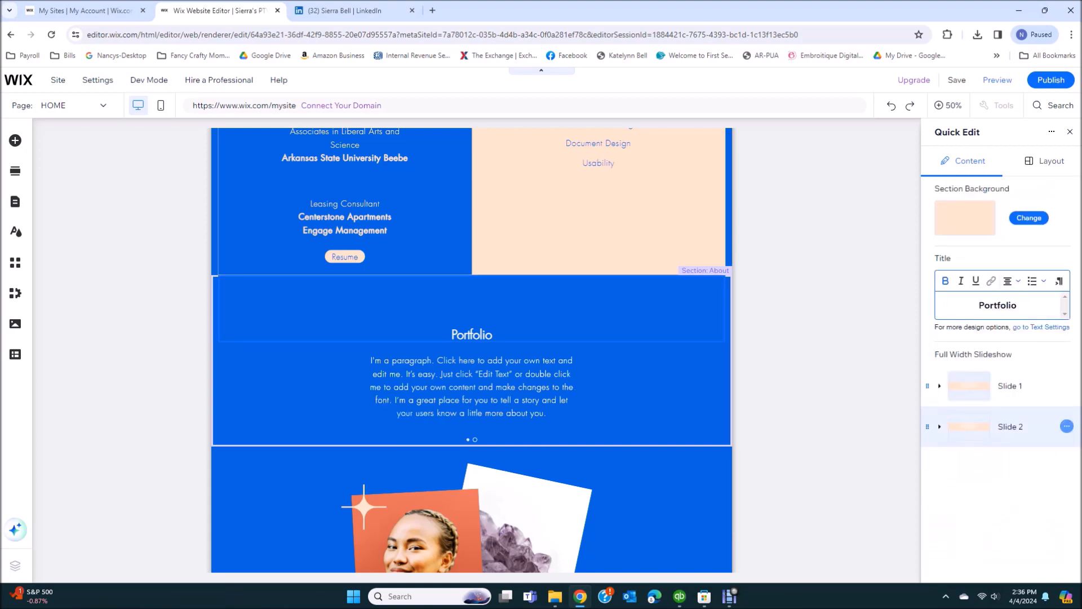
left_click(1066, 427)
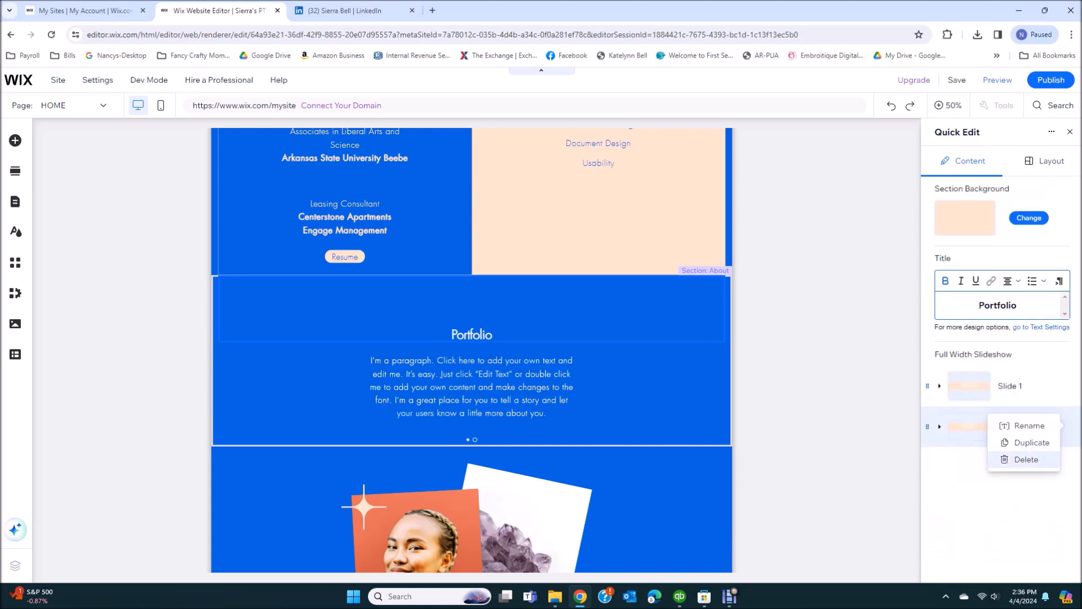
left_click(1024, 459)
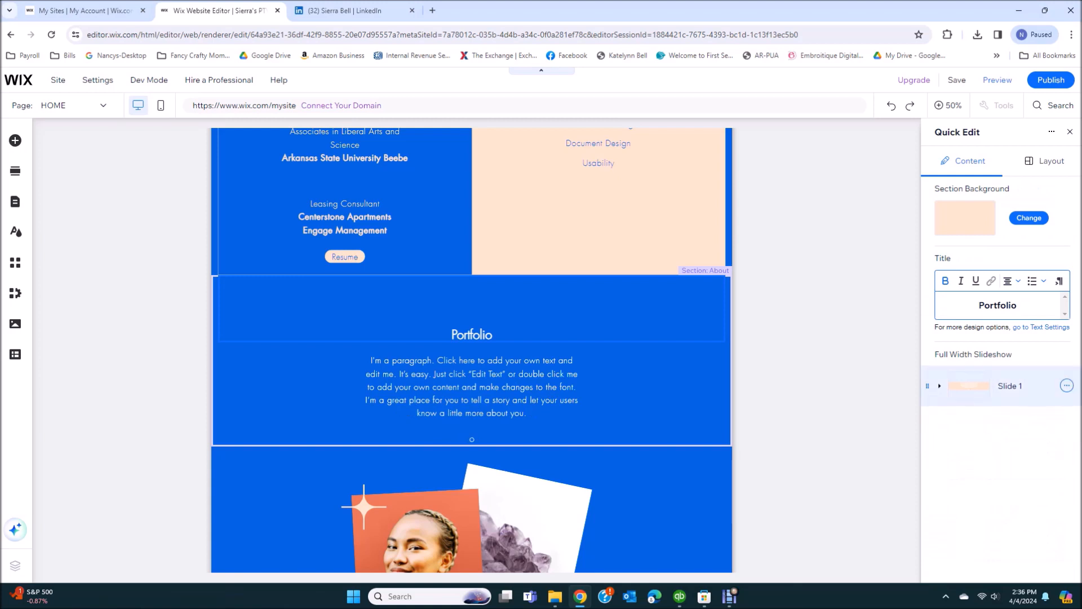
left_click(939, 386)
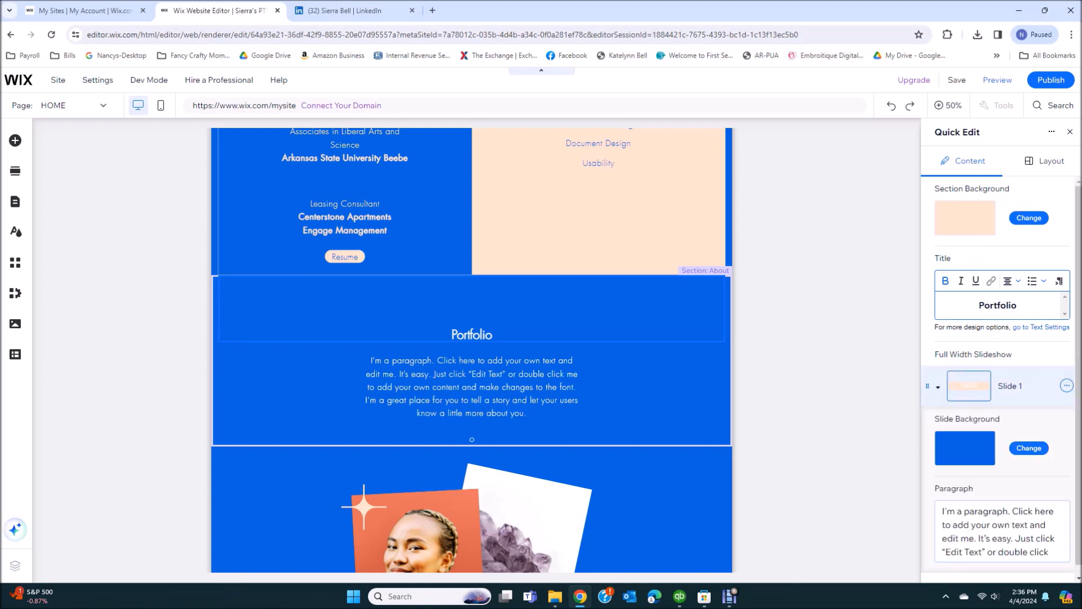
scroll(1001, 385, "down", 1)
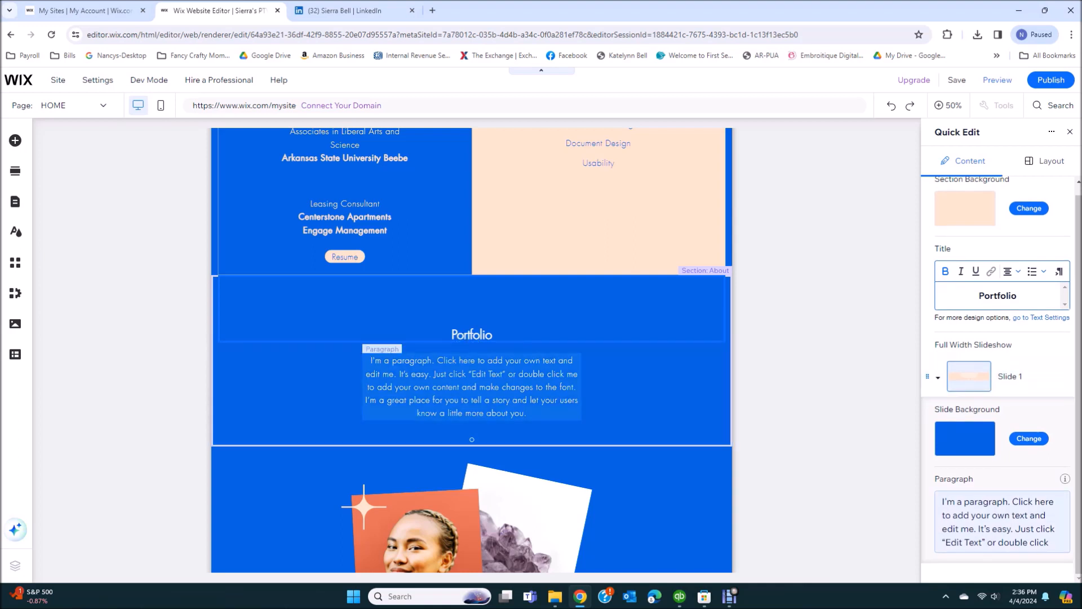
Replace the slide paragraph with Grant Writing, Document Design and Writing Software documentation lines
left_click(1002, 523)
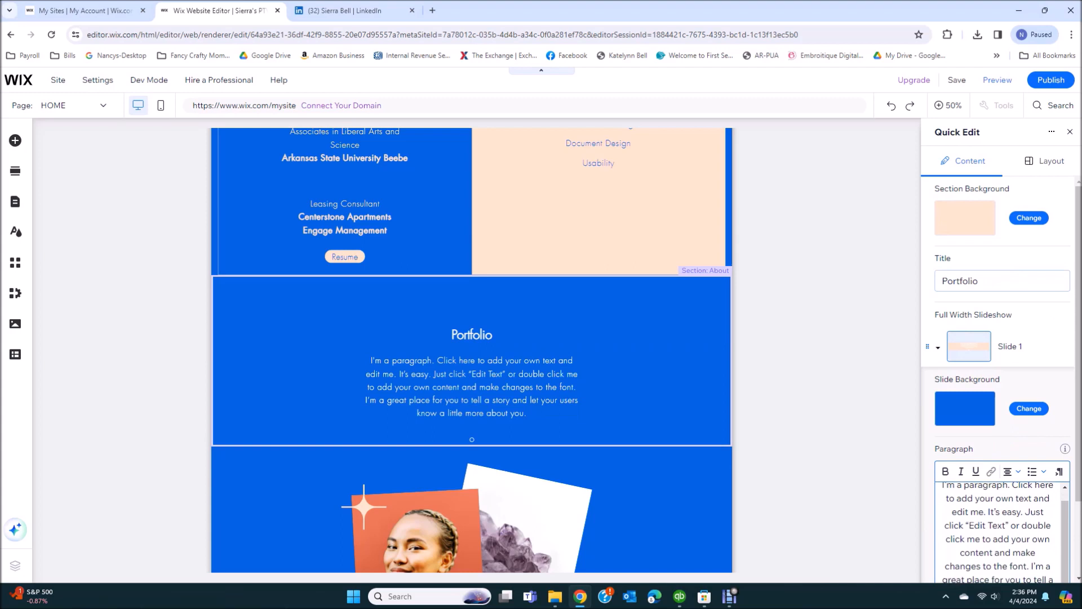
left_click_drag(942, 486, 1064, 595)
key("BackSpace")
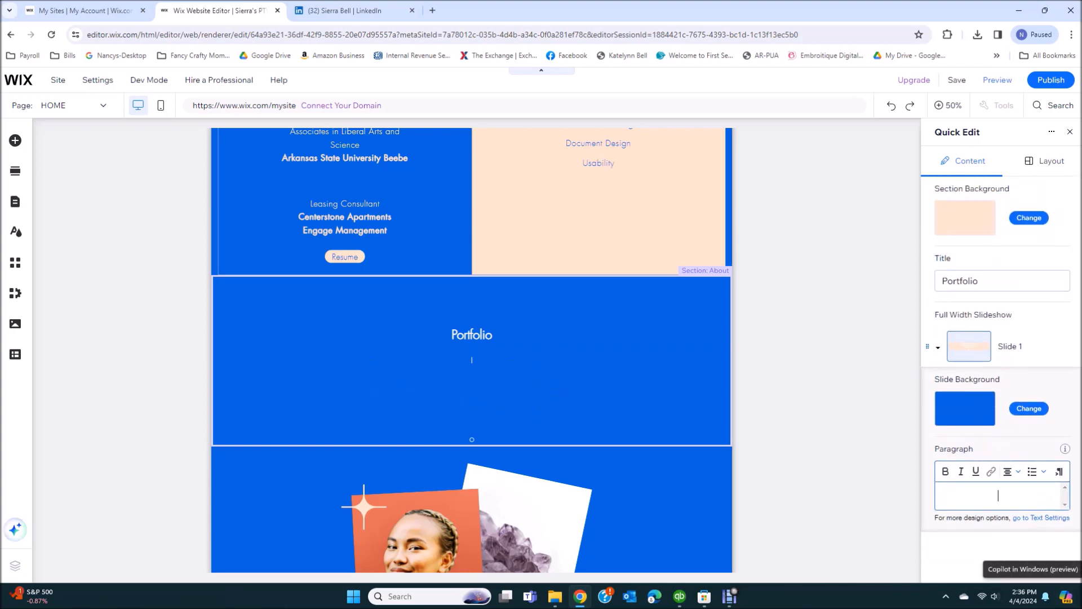
type("Grant Writing")
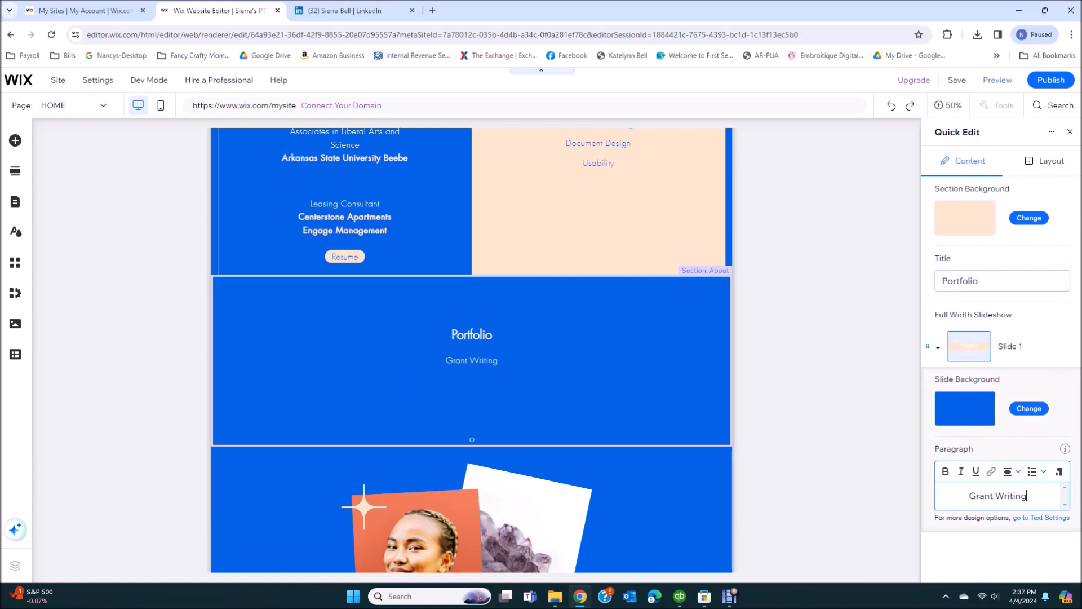
key("Return")
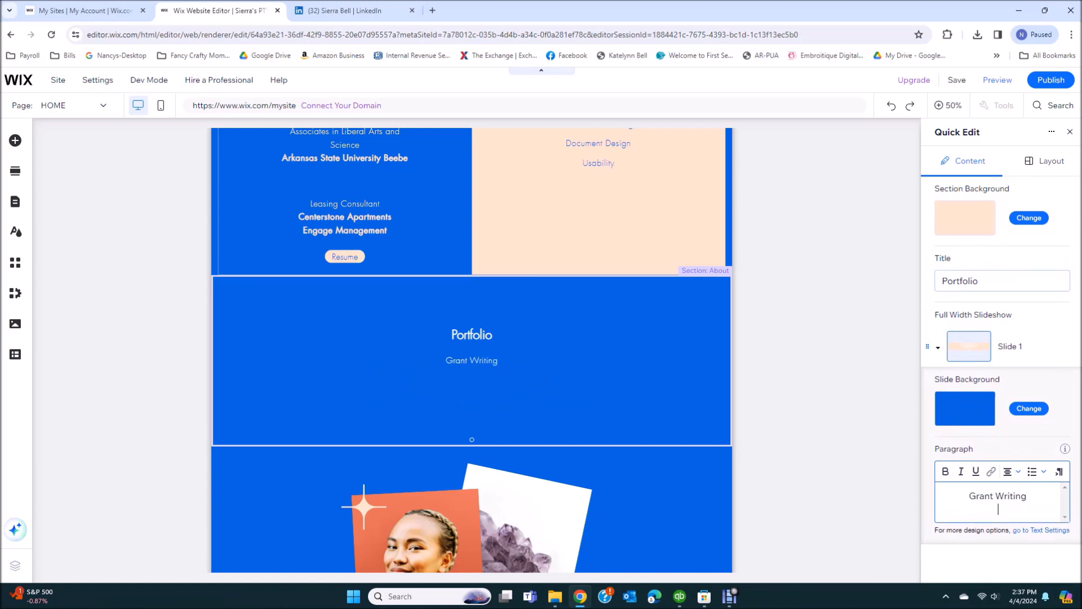
type("Document")
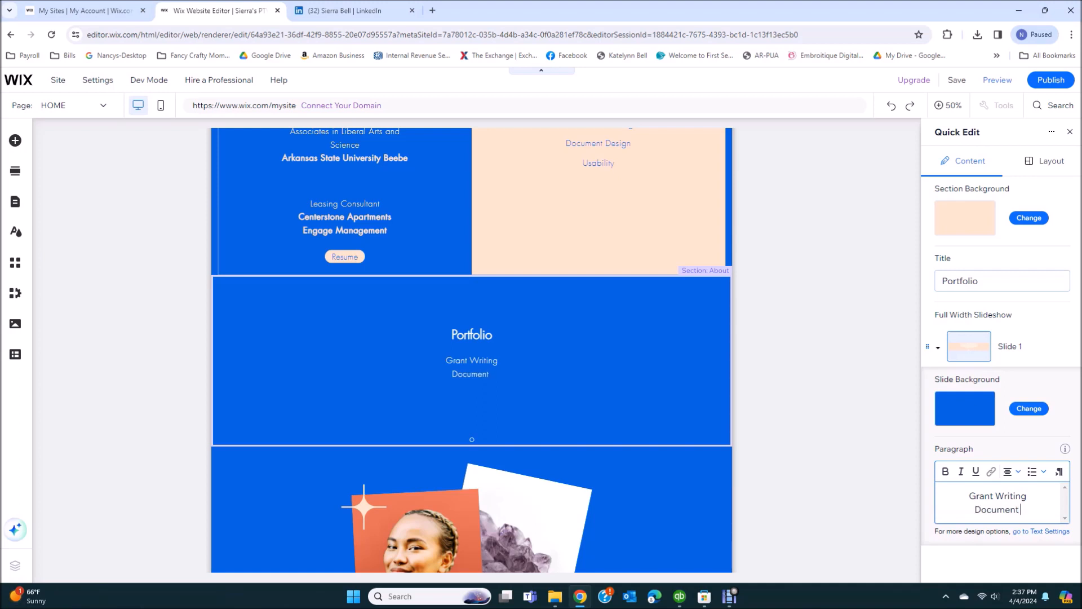
type(" Design")
key("Return")
type("Writing S")
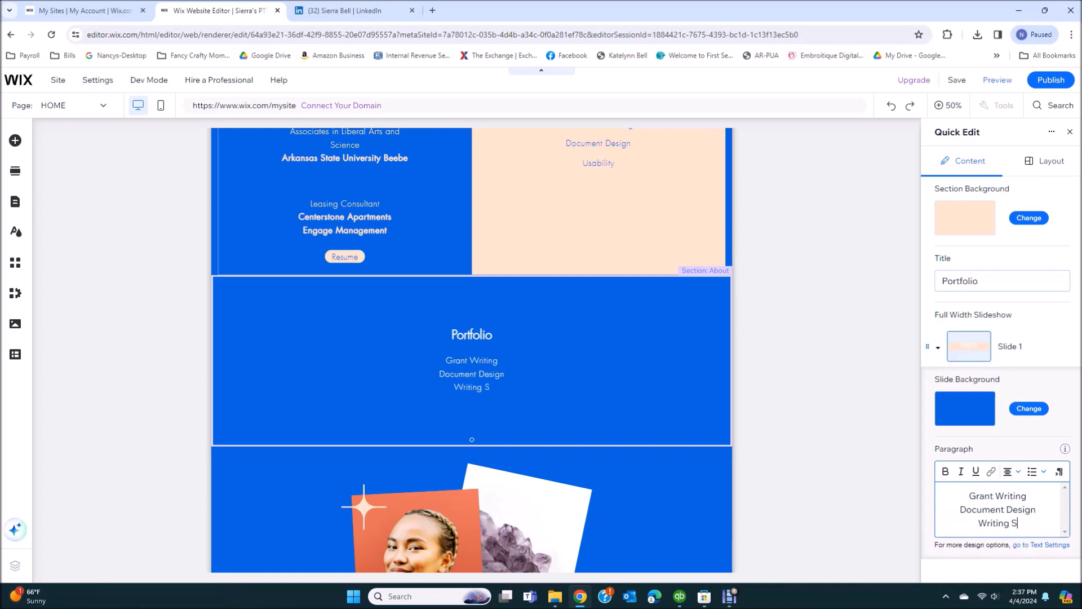
type("oftware docu")
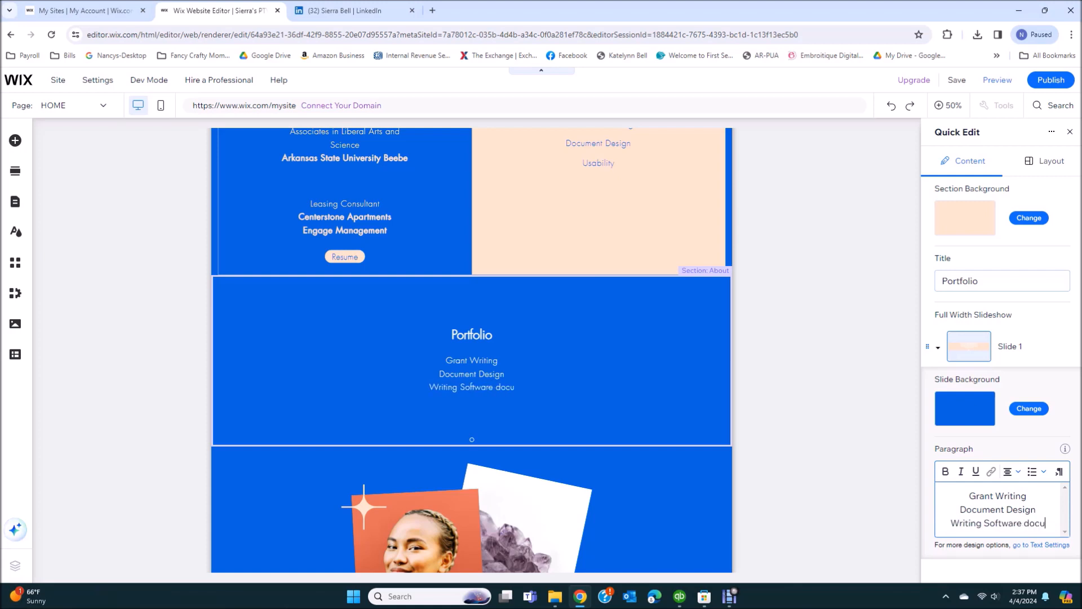
type("mentation")
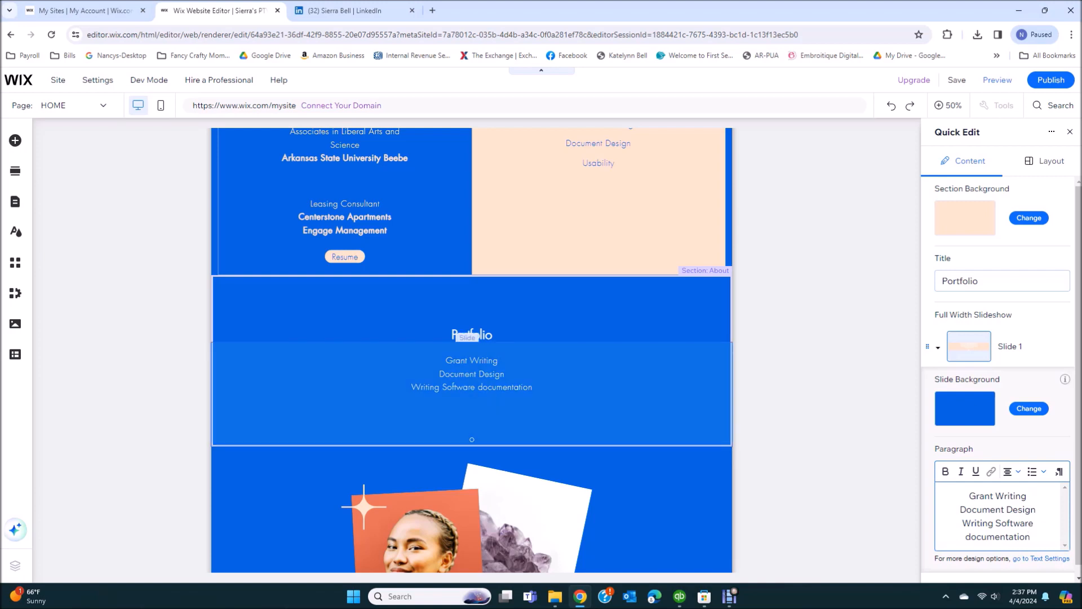
scroll(1002, 411, "down", 1)
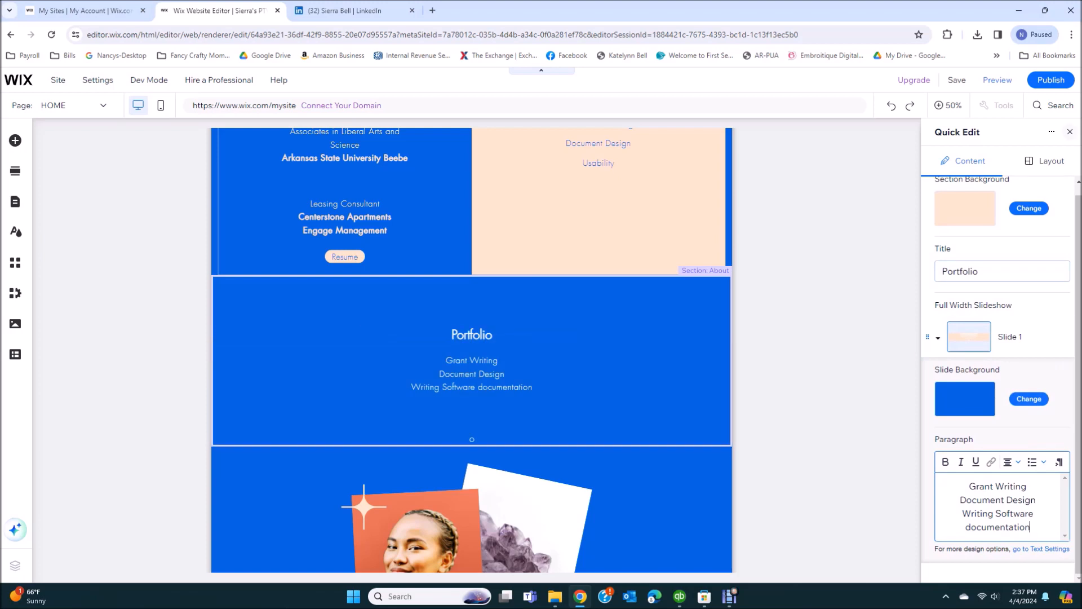
left_click(1070, 131)
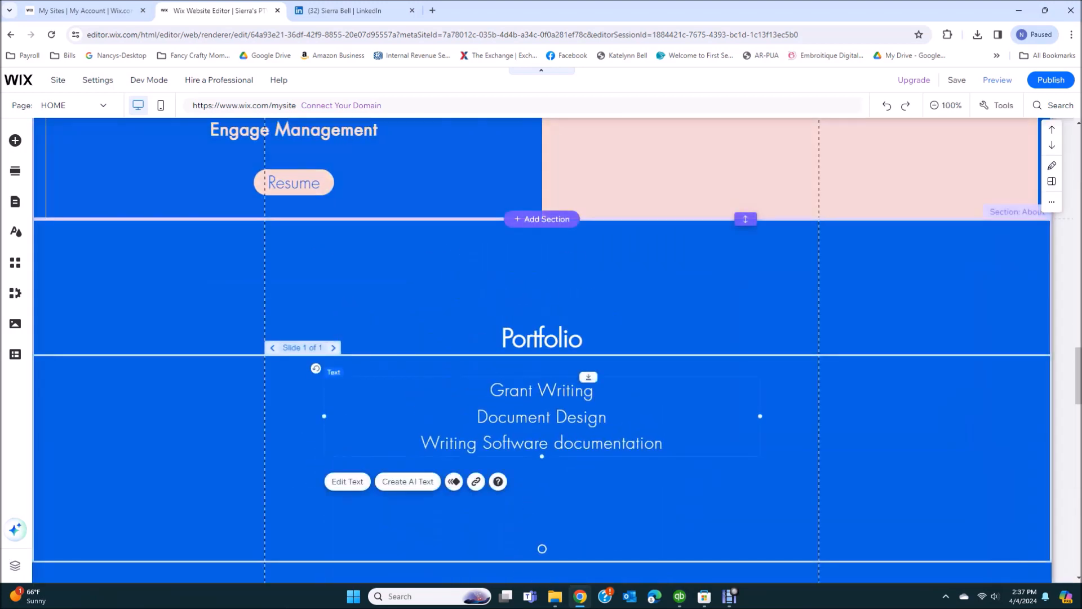
Delete the decorative portrait and crystal image section below the Portfolio
scroll(541, 349, "down", 5)
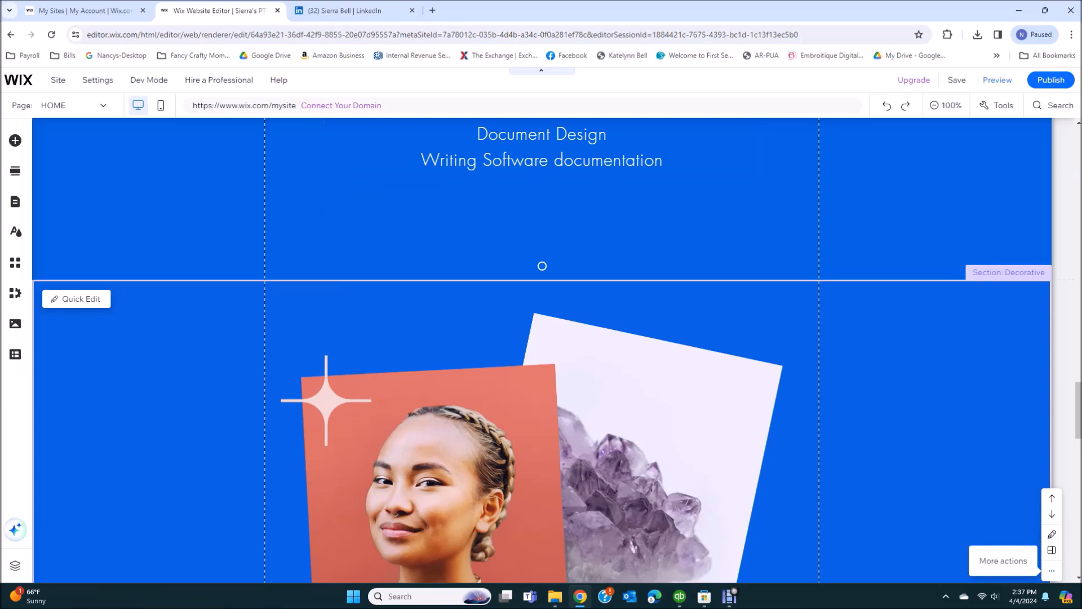
left_click(1052, 571)
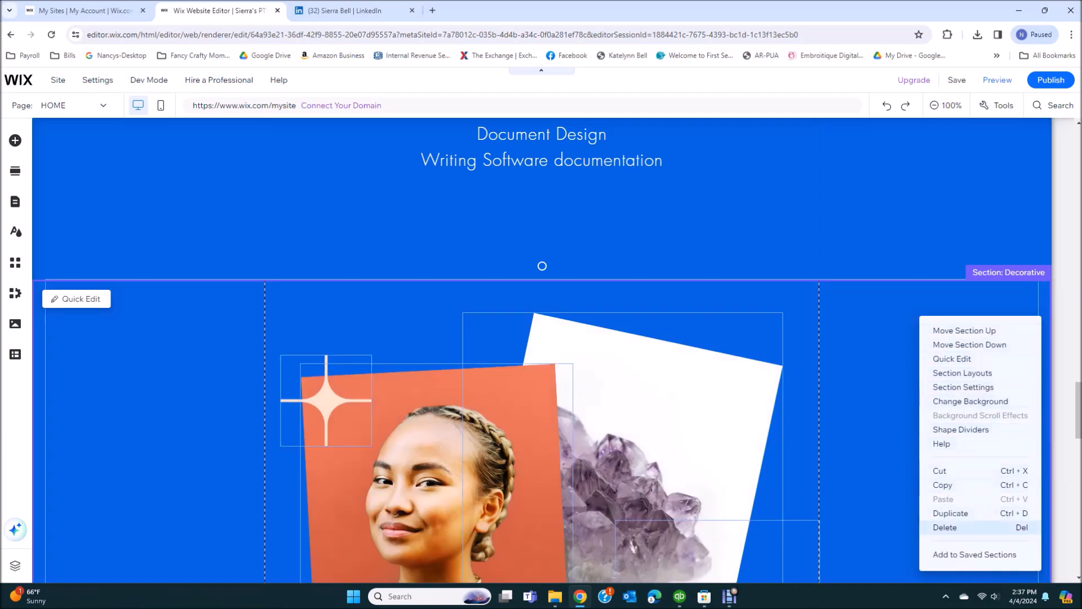
left_click(953, 527)
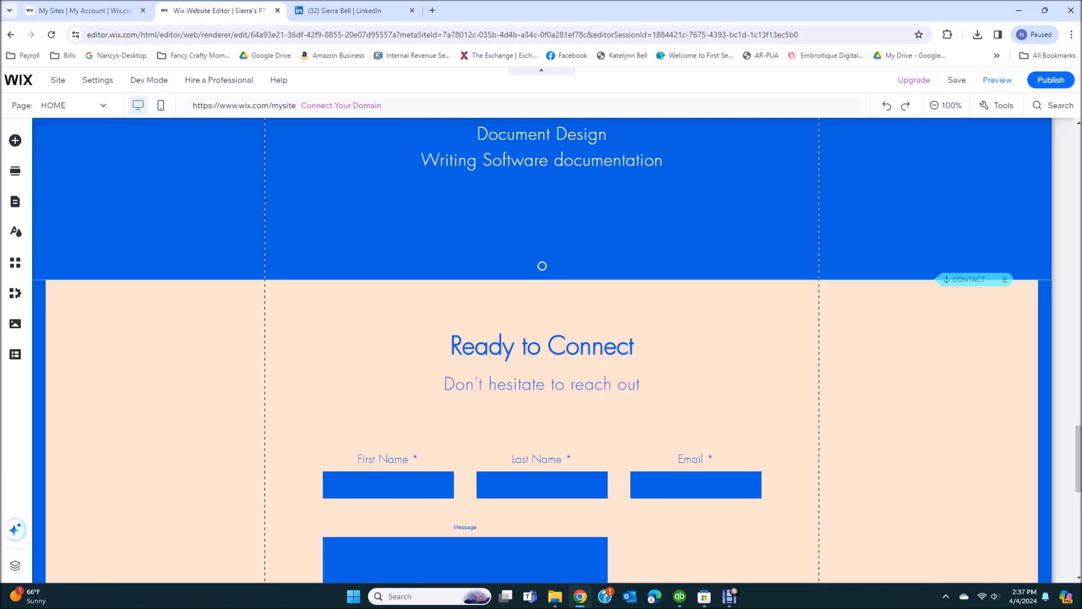
Replace the footer's template name heading with the site owner's name
scroll(542, 266, "down", 6)
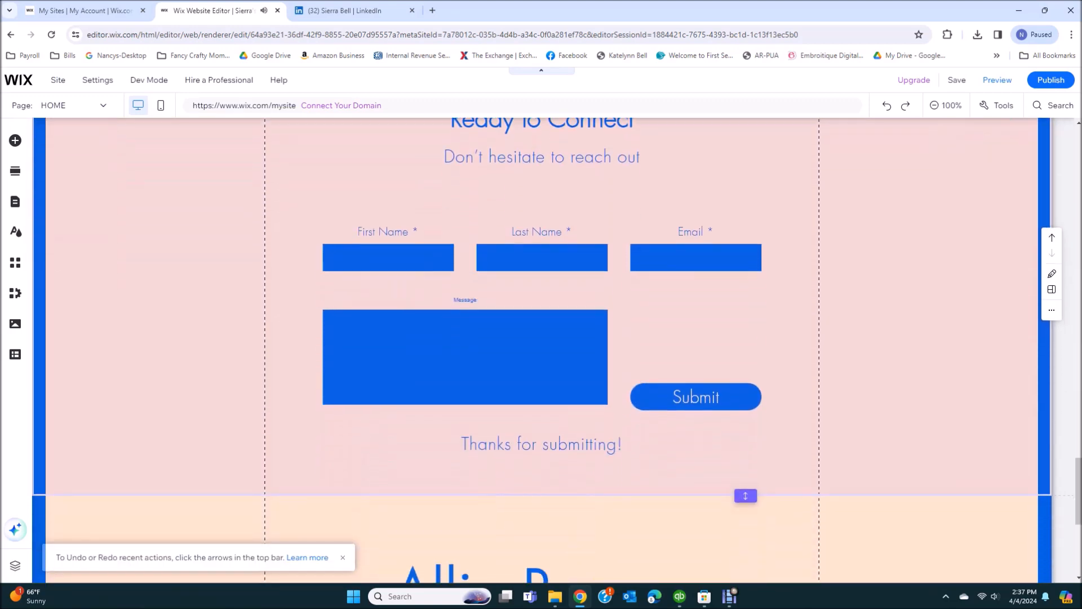
scroll(541, 349, "up", 2)
scroll(541, 349, "down", 6)
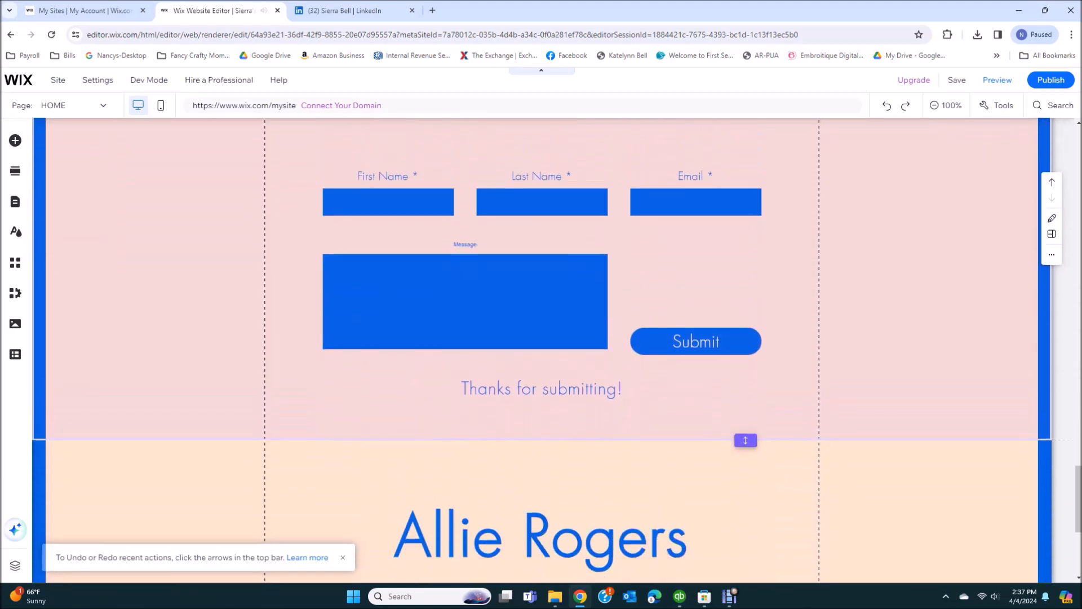
scroll(541, 350, "down", 1)
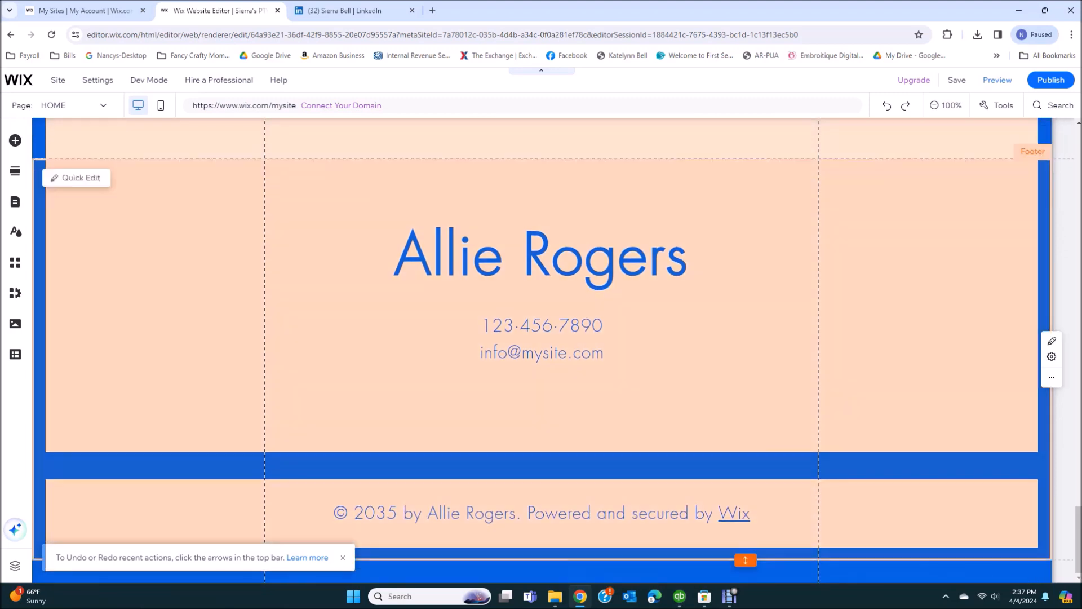
left_click(541, 256)
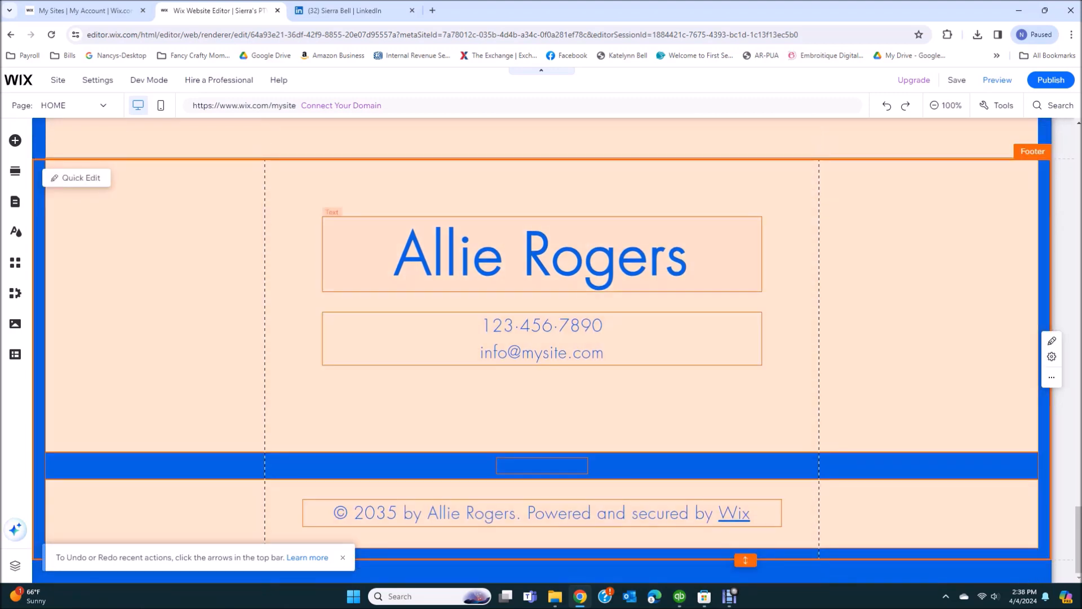
left_click(541, 255)
double_click(541, 255)
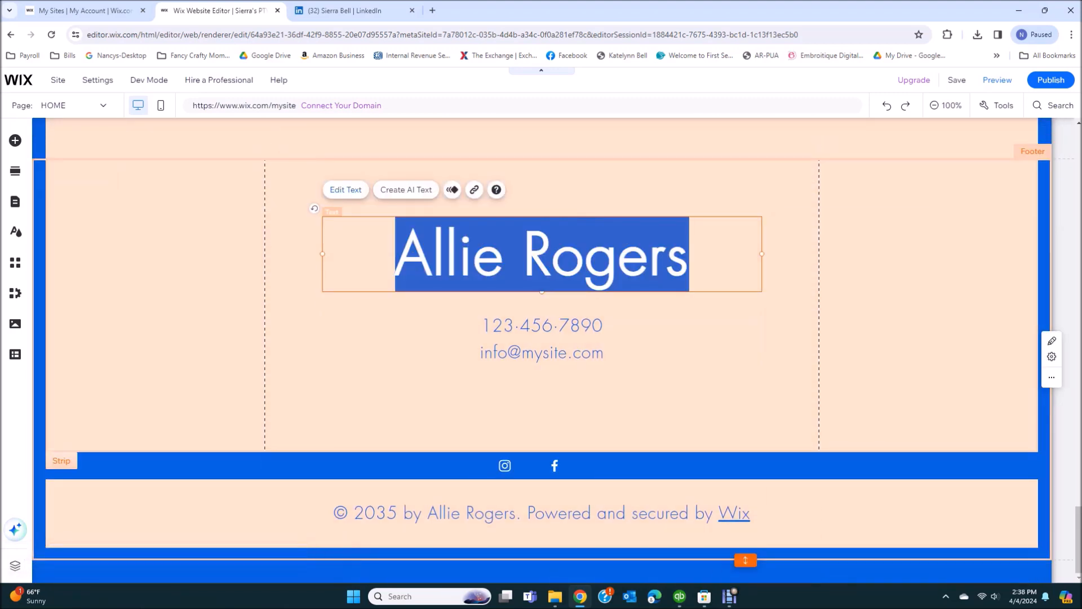
type("S")
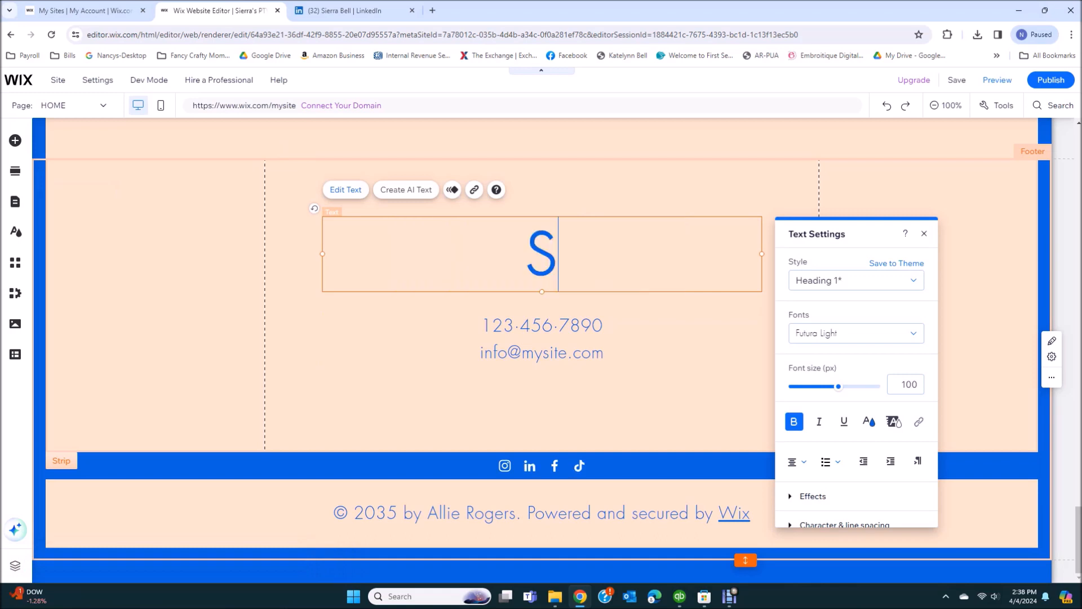
type("ierra Bell")
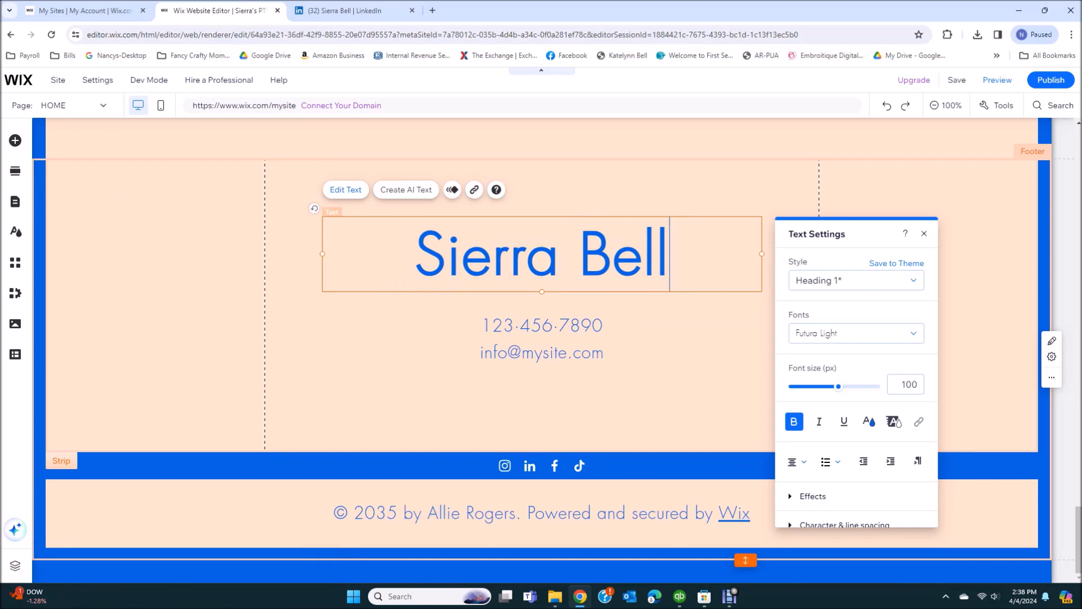
Replace the footer's phone and email line with her phone number
left_click(589, 337)
double_click(588, 337)
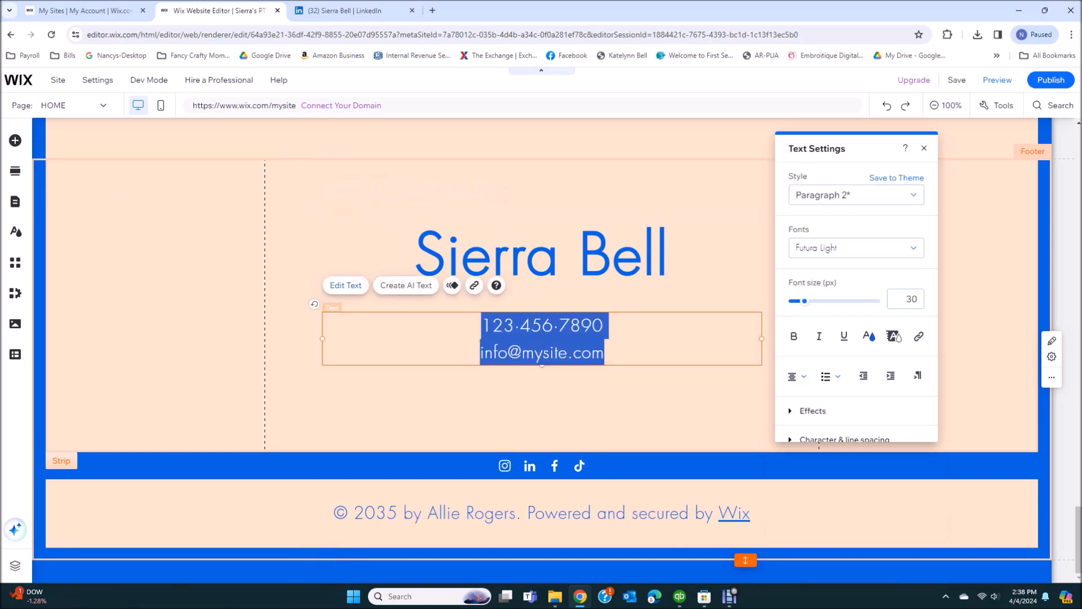
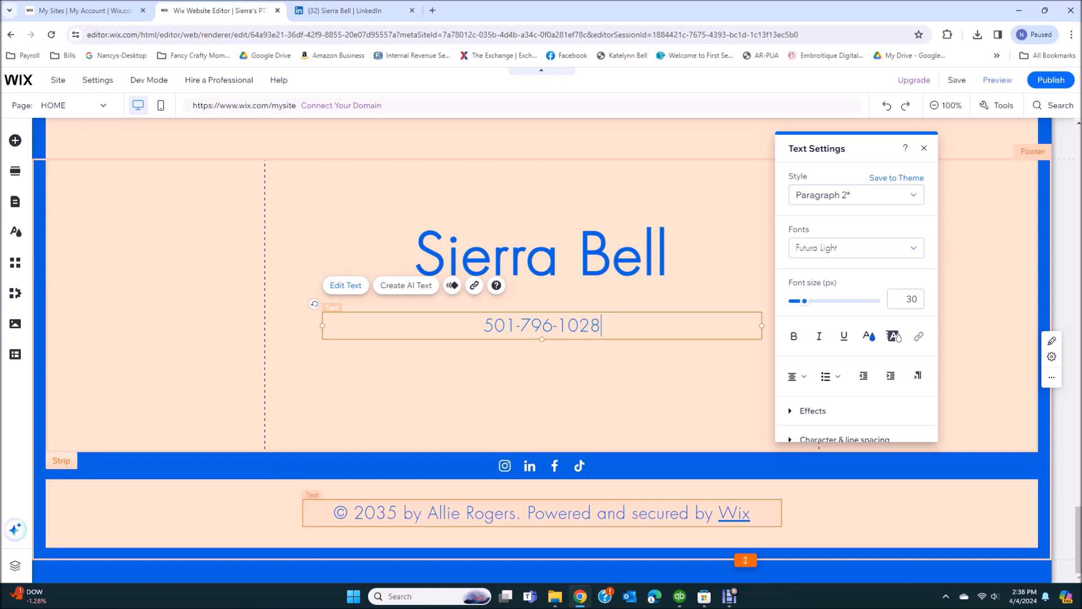
Replace the template name and old year in the footer copyright so it reads © 2024 plus the owner's name
left_click(541, 512)
double_click(509, 512)
left_click(510, 513)
key("Right")
key("BackSpace")
key("BackSpace")
key("BackSpace")
key("BackSpace")
key("BackSpace")
key("BackSpace")
key("BackSpace")
key("BackSpace")
key("BackSpace")
key("BackSpace")
key("BackSpace")
key("BackSpace")
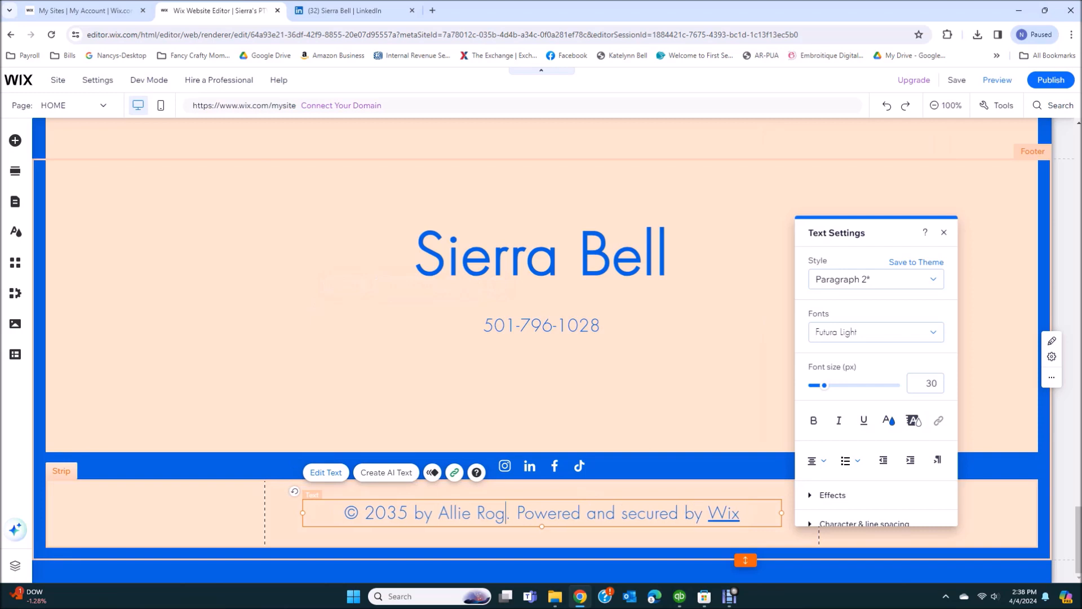
key("BackSpace")
key("BackSpace")
key("BackSpace")
key("BackSpace")
key("BackSpace")
key("BackSpace")
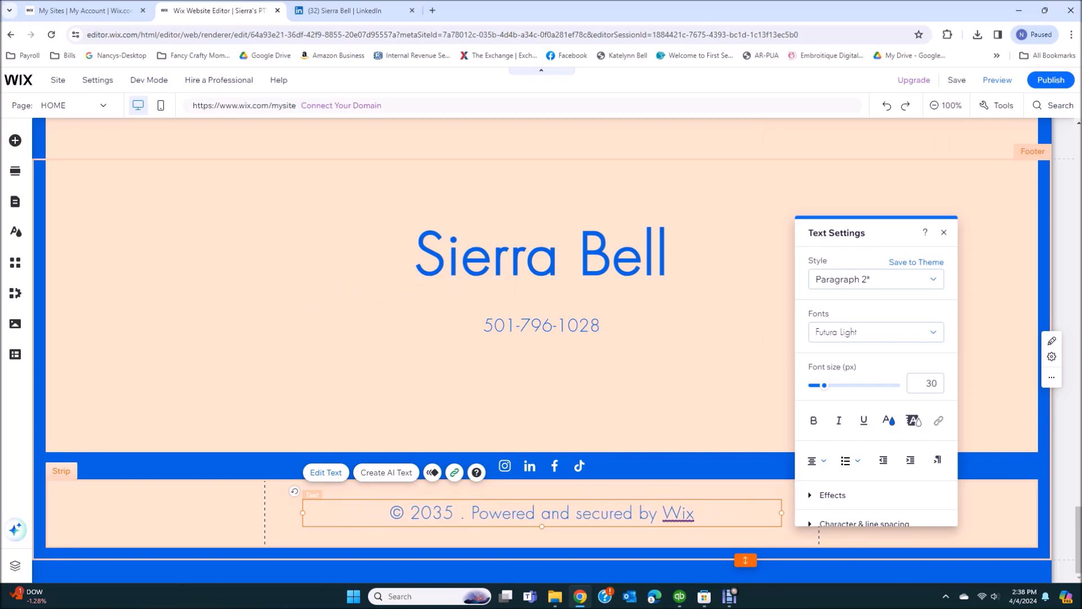
type("24 Sierra")
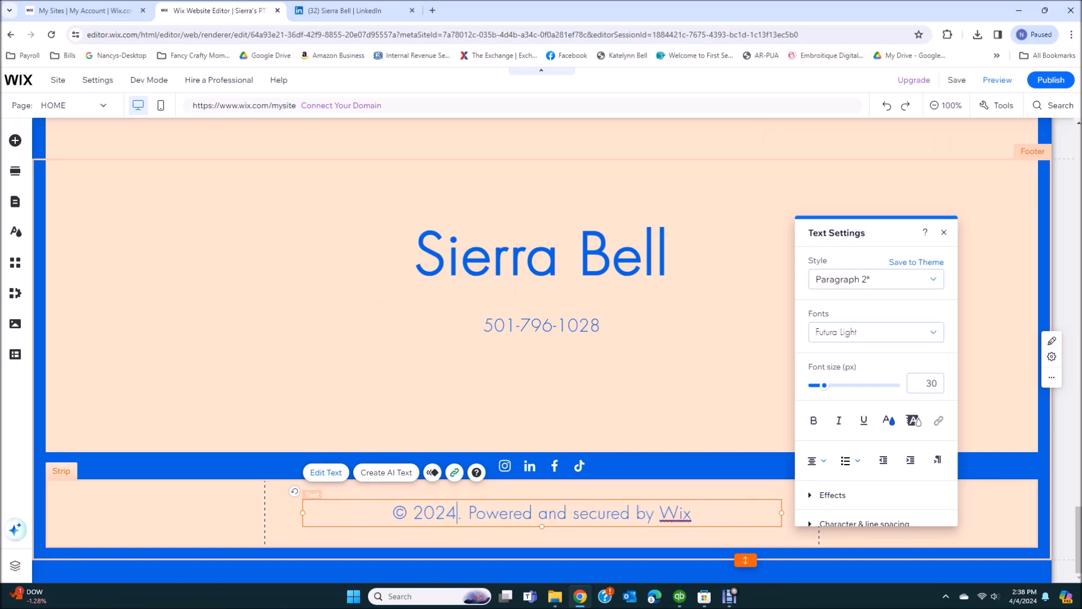
type(" Bell")
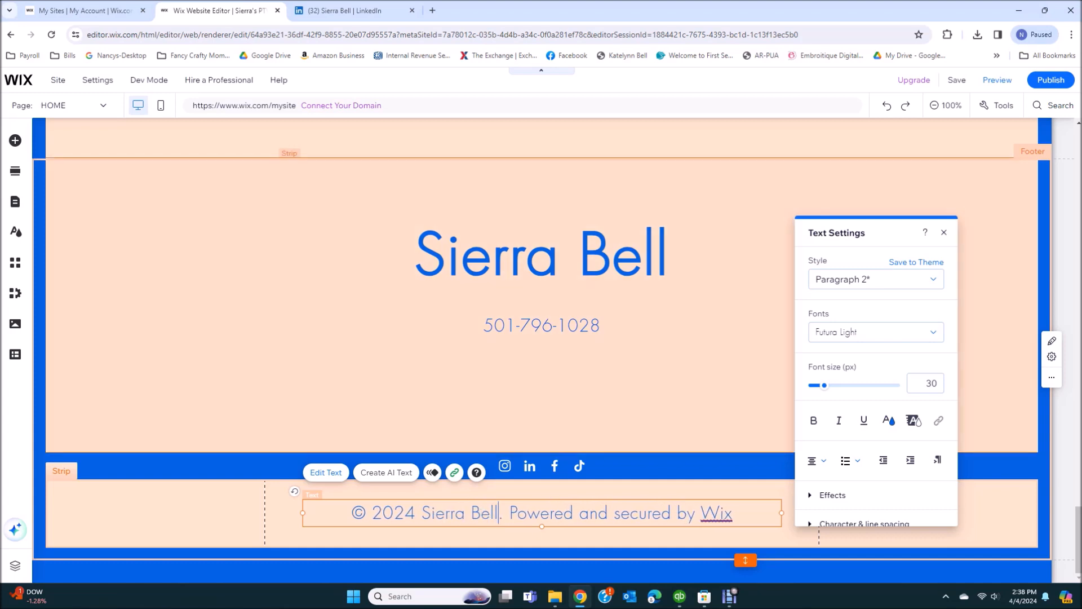
left_click(630, 396)
scroll(631, 395, "up", 3)
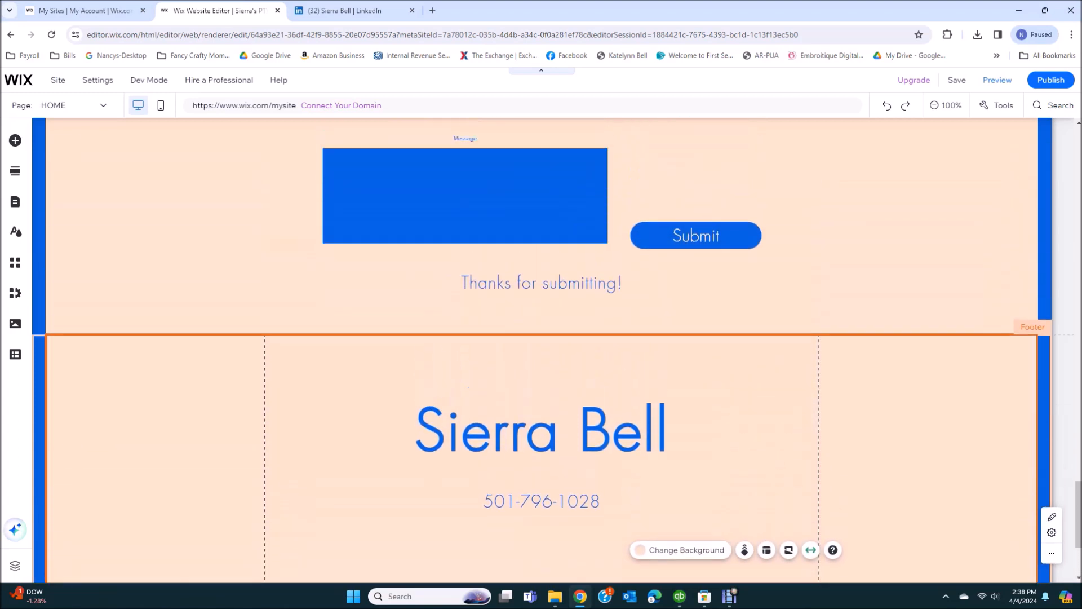
scroll(630, 396, "up", 15)
scroll(630, 396, "up", 15)
scroll(630, 395, "up", 10)
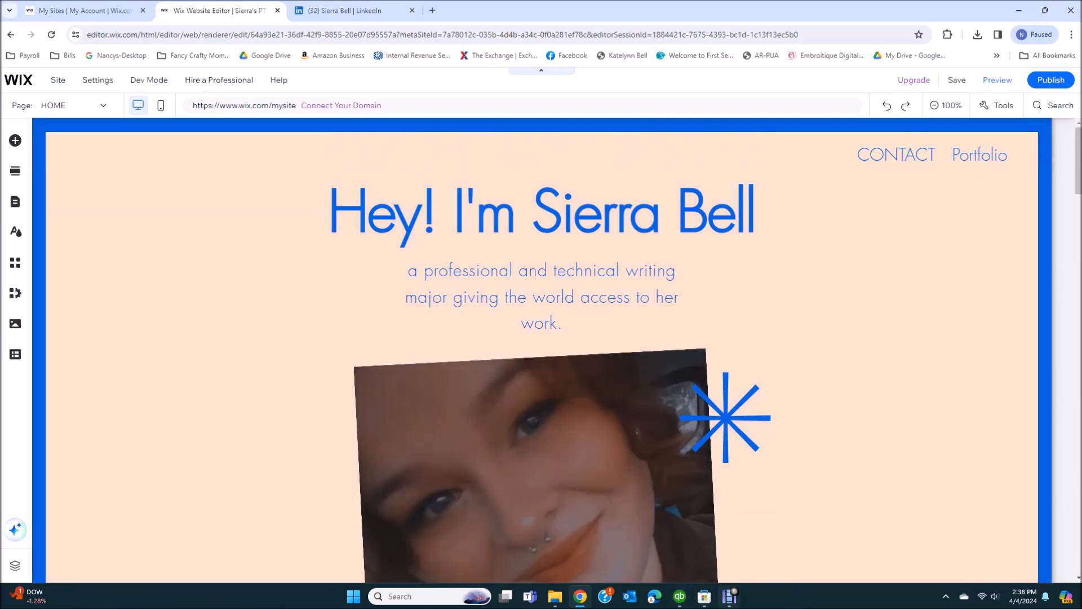
left_click(730, 596)
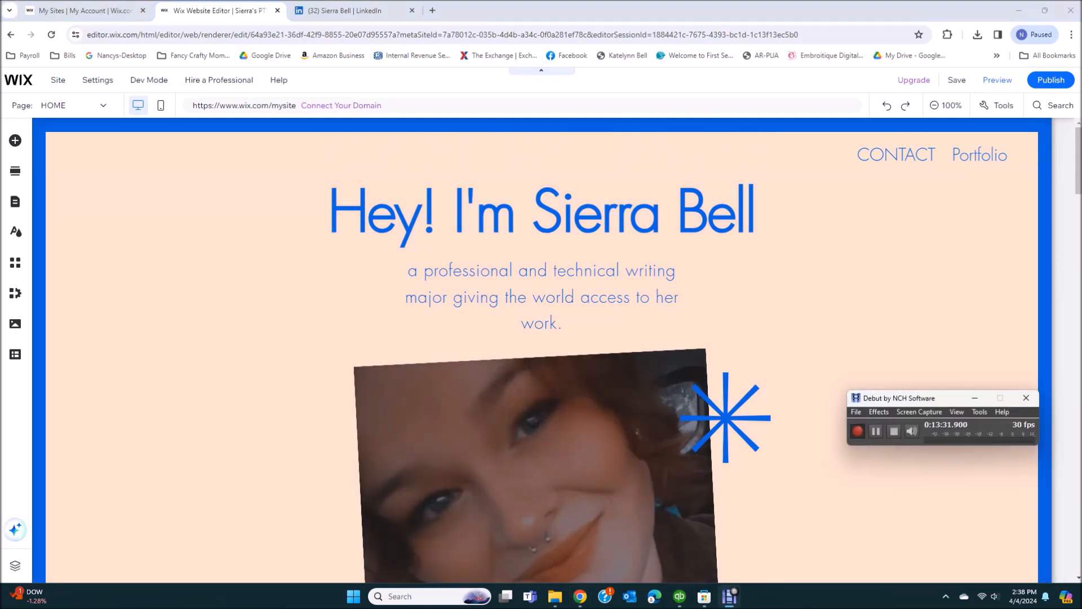